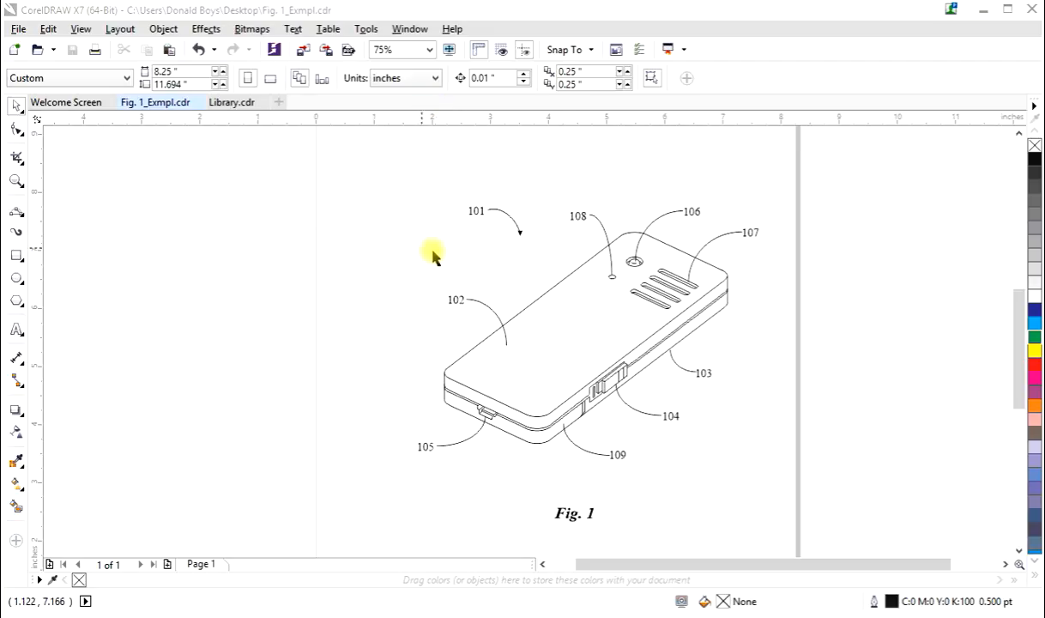
# Select the 101 label, its arrow and the phone's upper corner curve one at a time, clearing the selection after each
pyautogui.click(478, 214)
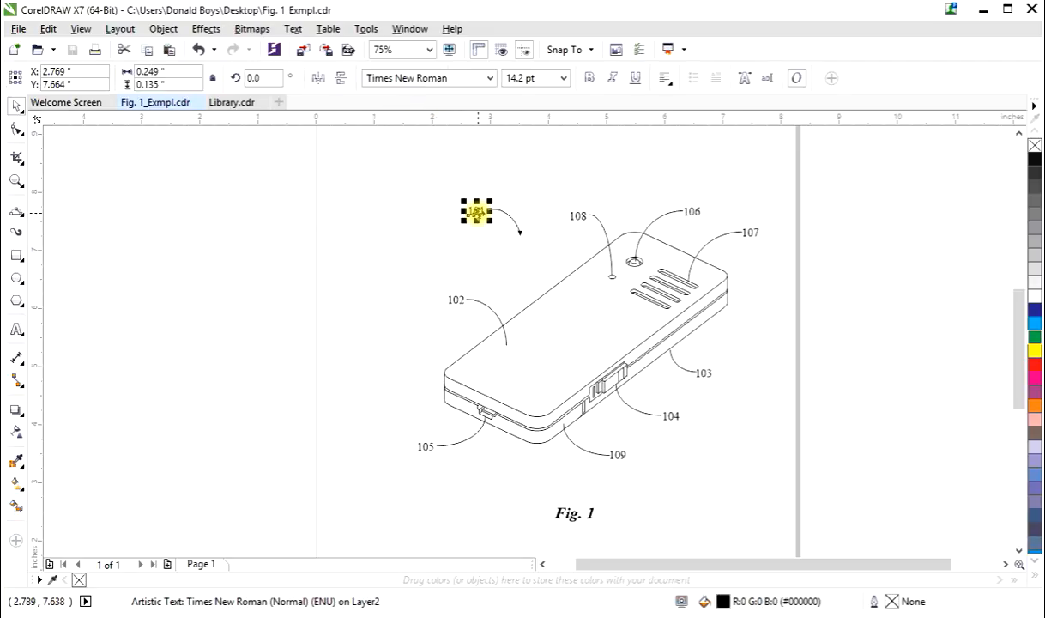
pyautogui.click(443, 230)
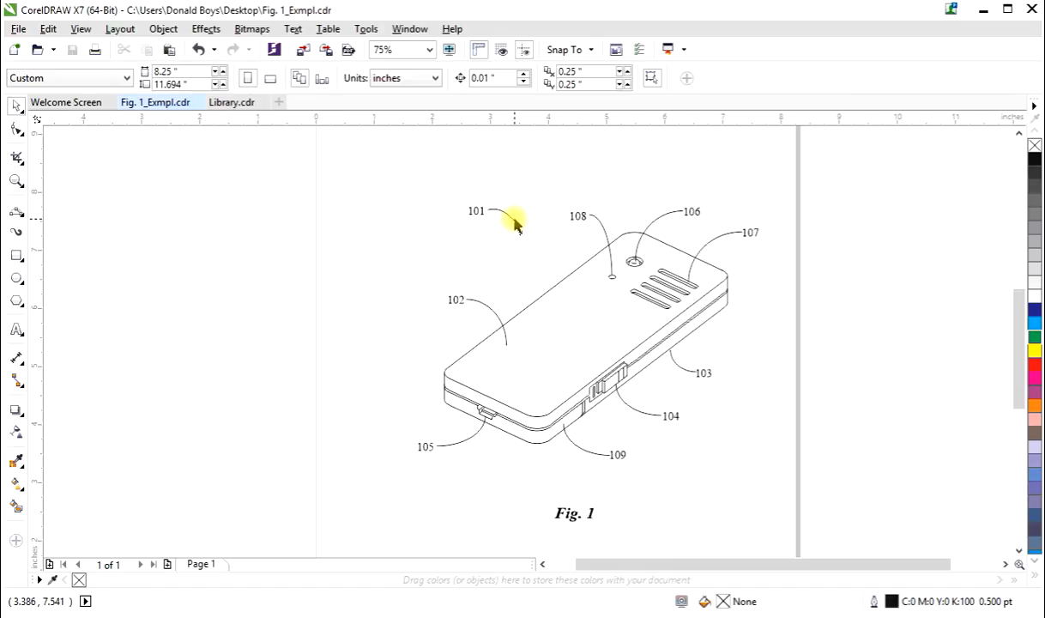
pyautogui.click(513, 217)
pyautogui.click(426, 233)
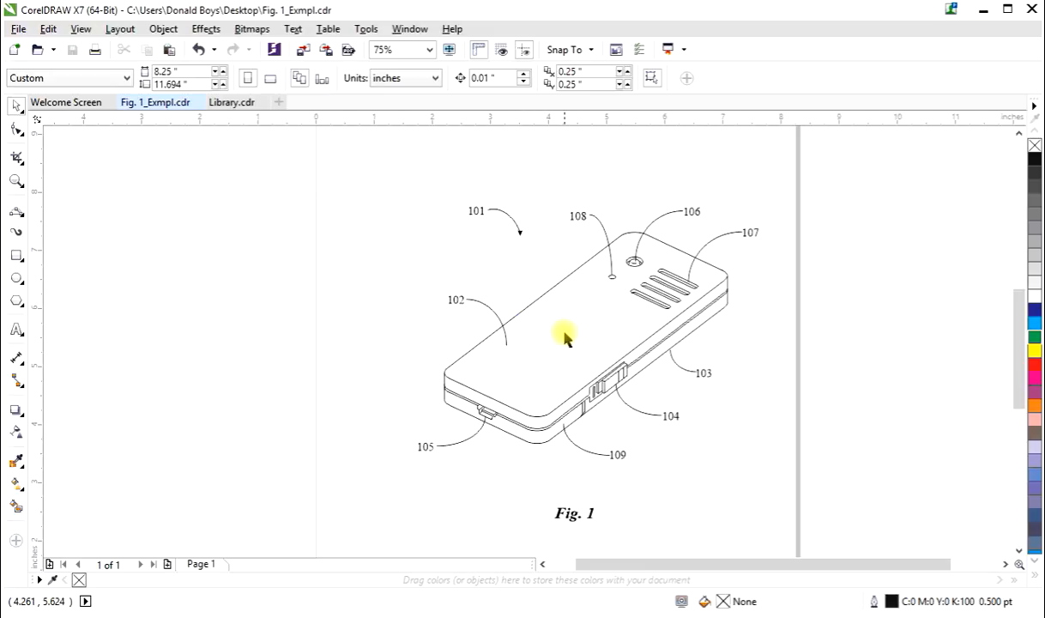
pyautogui.click(631, 239)
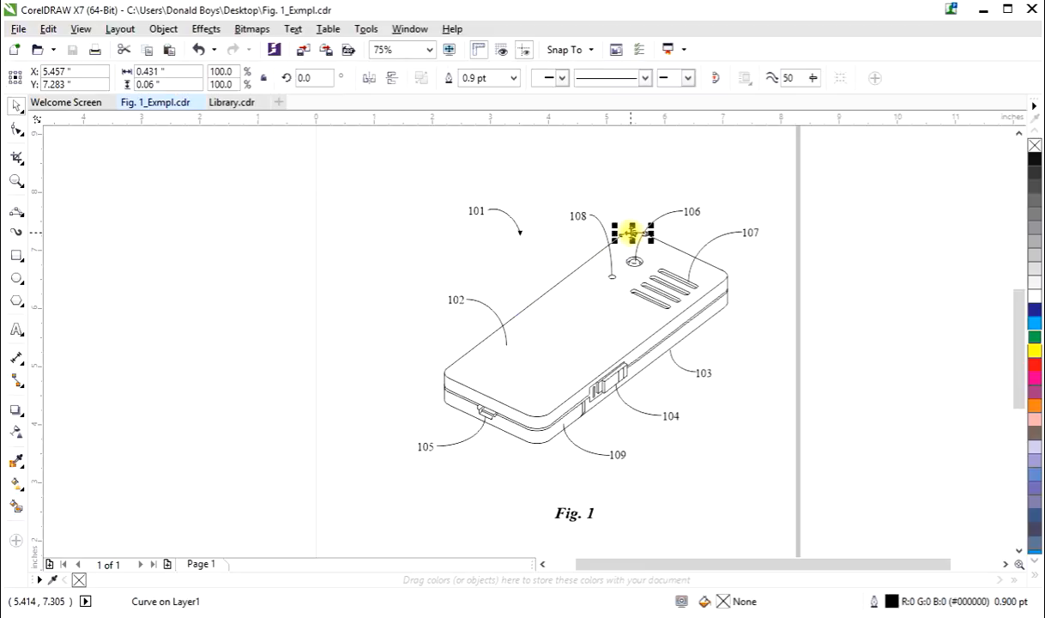
pyautogui.click(491, 275)
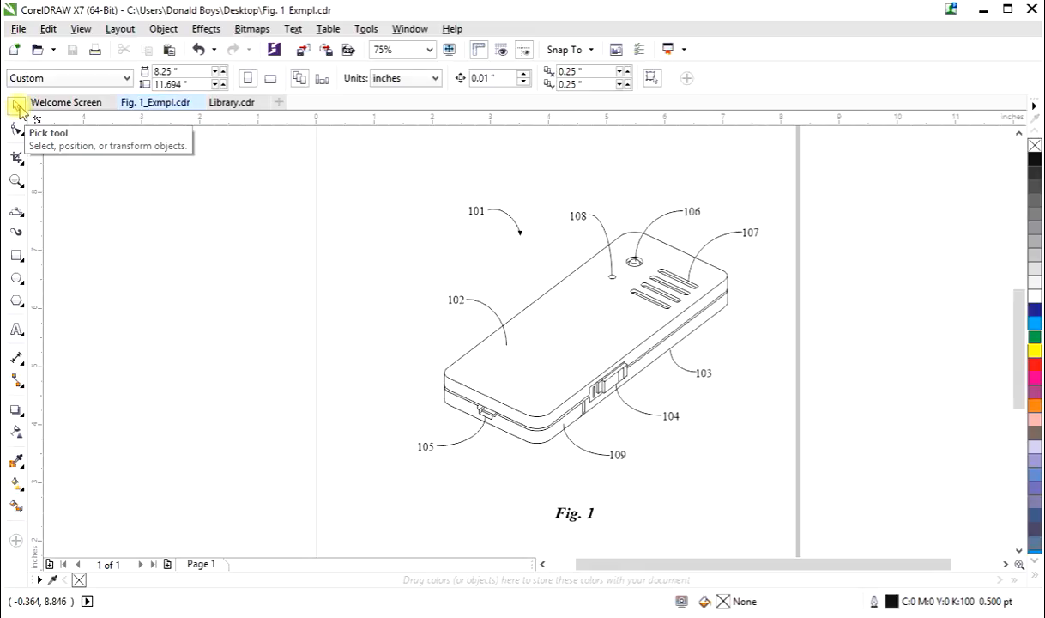
# Move the phone's long upper edge line away from the drawing and stretch it to about 0.013 by 1.878 inches
pyautogui.click(543, 298)
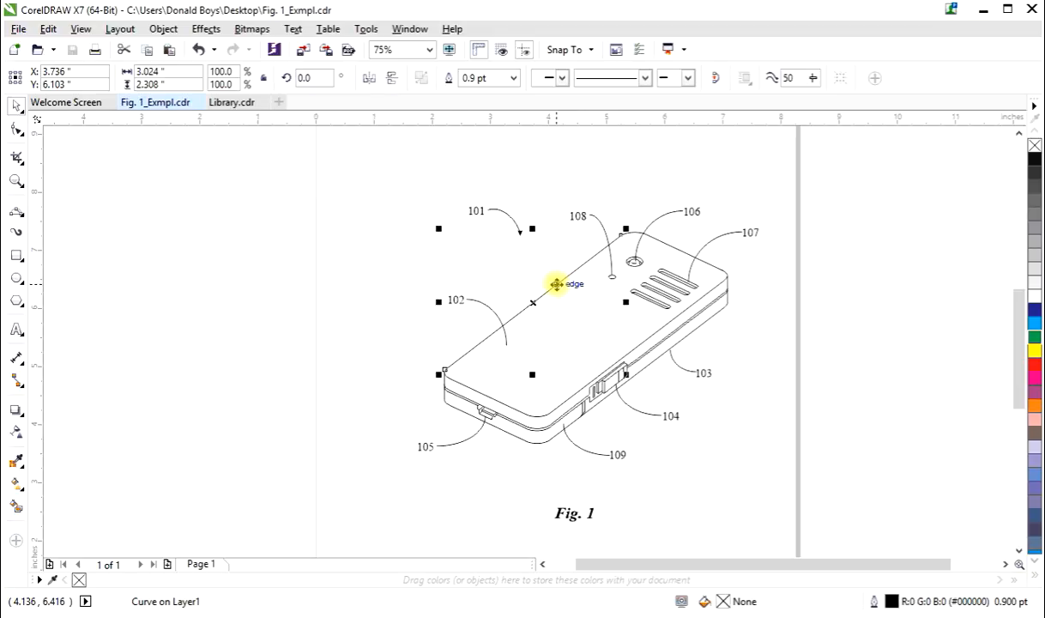
pyautogui.click(557, 284)
pyautogui.moveTo(557, 284); pyautogui.dragTo(396, 216)
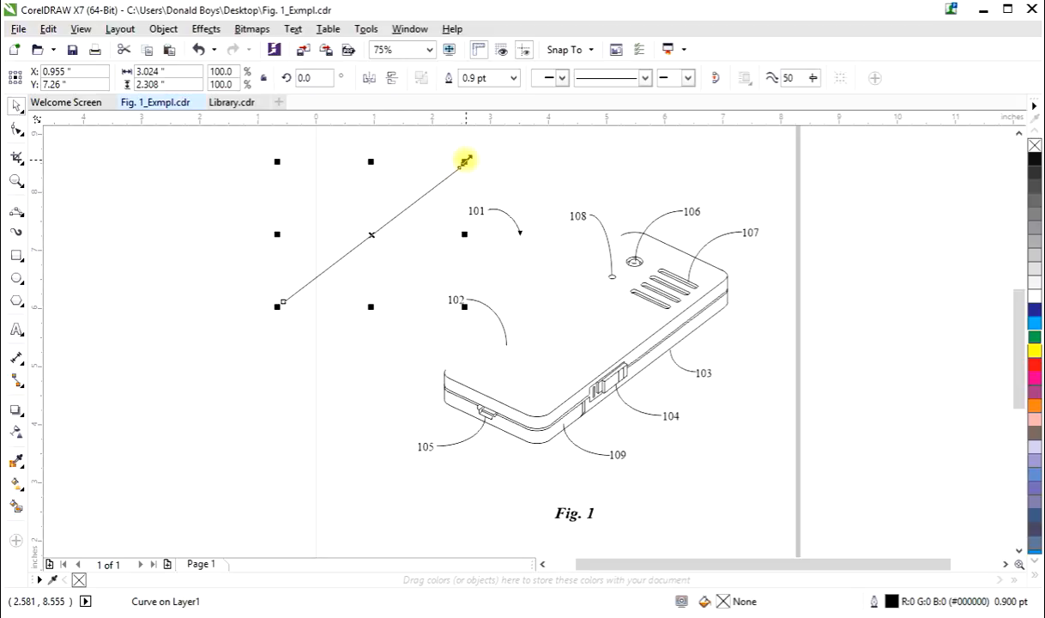
pyautogui.moveTo(465, 161); pyautogui.dragTo(319, 185)
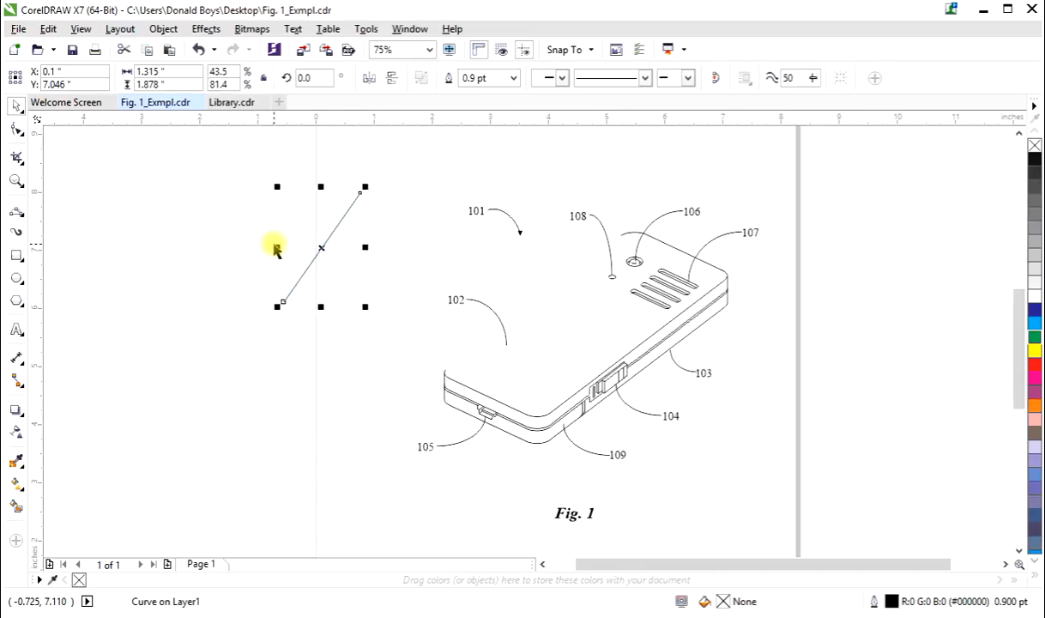
pyautogui.moveTo(276, 248); pyautogui.dragTo(350, 277)
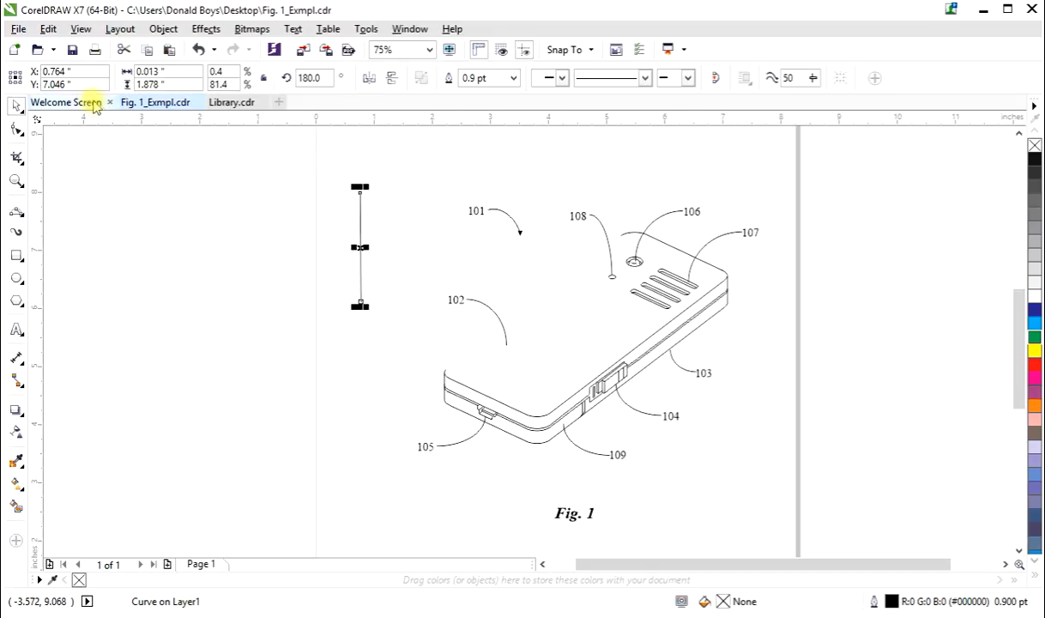
# Undo all the stretches and the move of the phone's long upper edge line
pyautogui.click(48, 31)
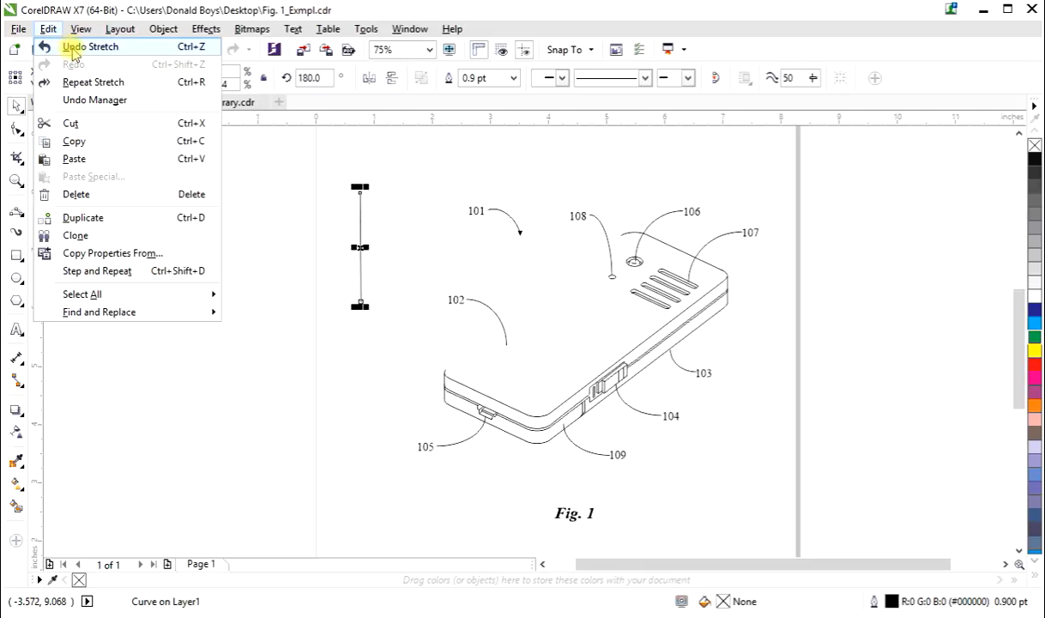
pyautogui.click(73, 50)
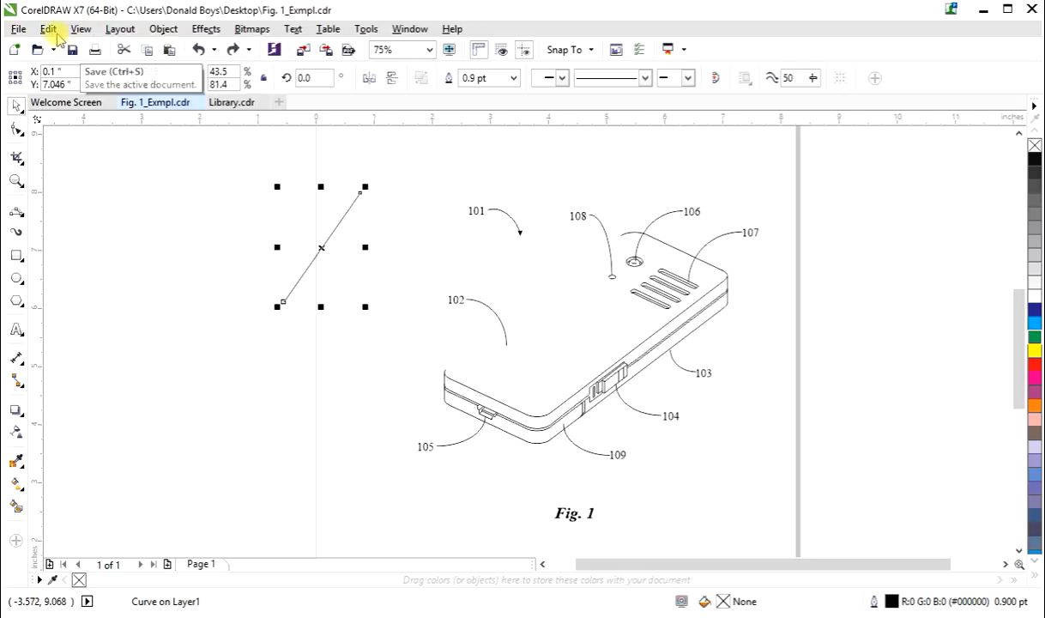
pyautogui.click(48, 30)
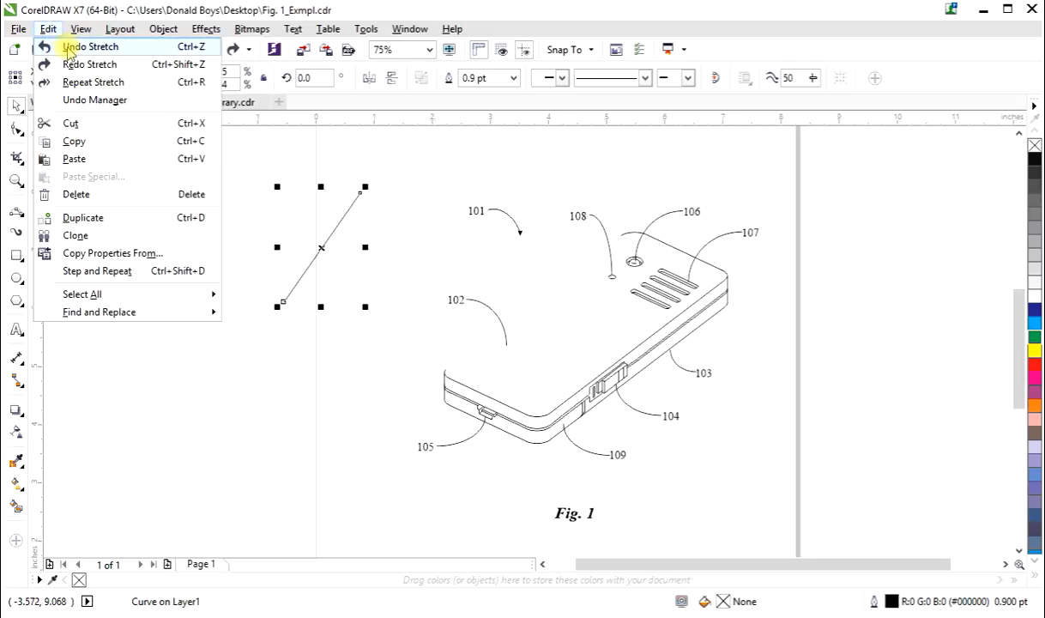
pyautogui.click(69, 46)
pyautogui.click(49, 30)
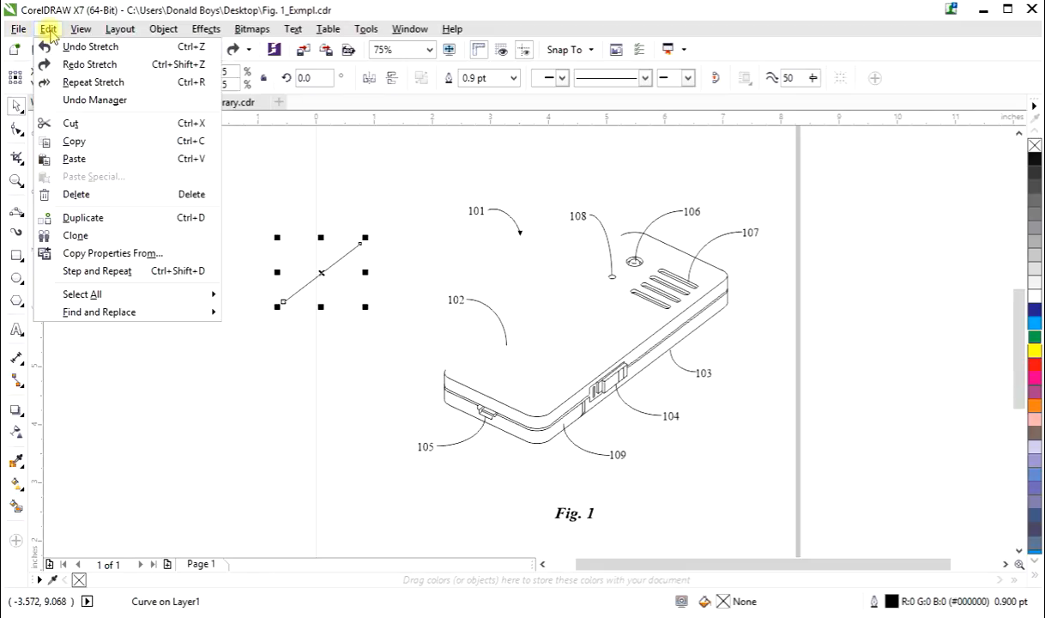
pyautogui.click(70, 46)
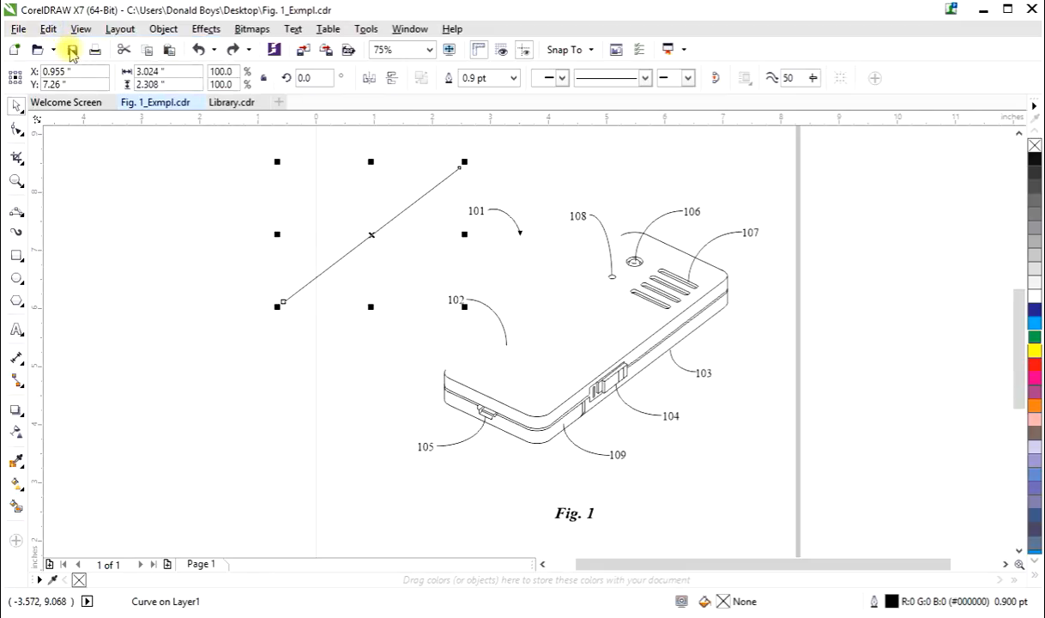
pyautogui.click(49, 31)
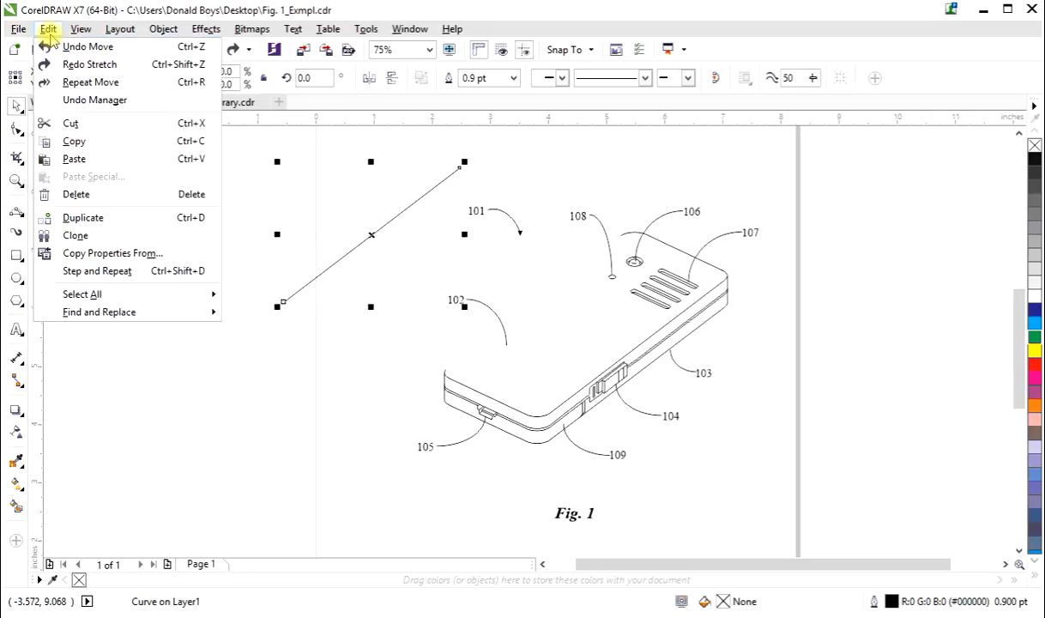
pyautogui.click(68, 48)
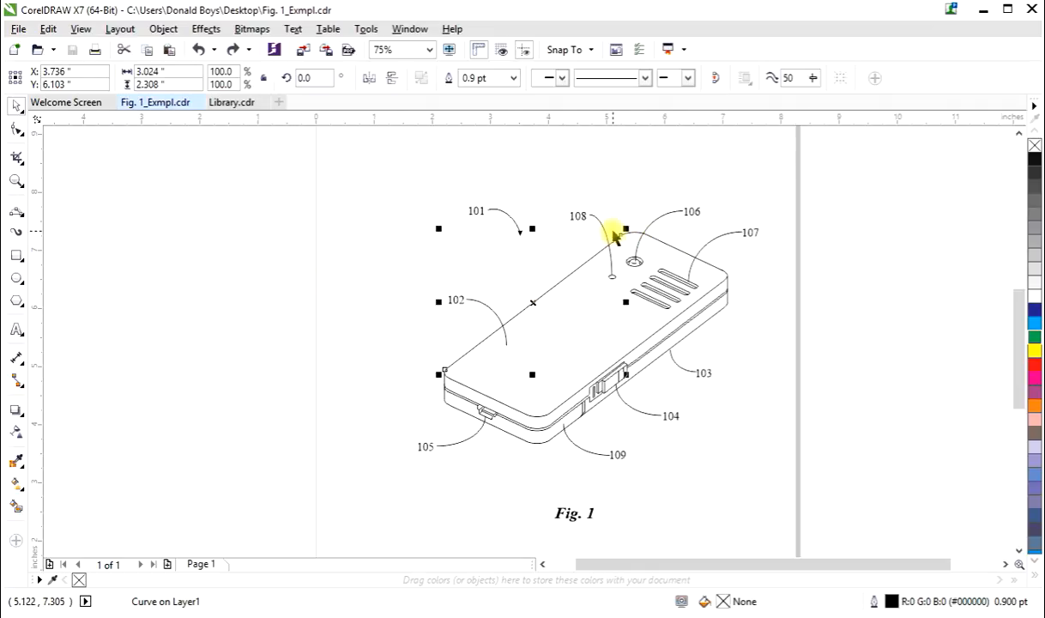
# Place a pasted copy of the phone's upper corner curve above the 101 label, and delete that copy
pyautogui.click(633, 236)
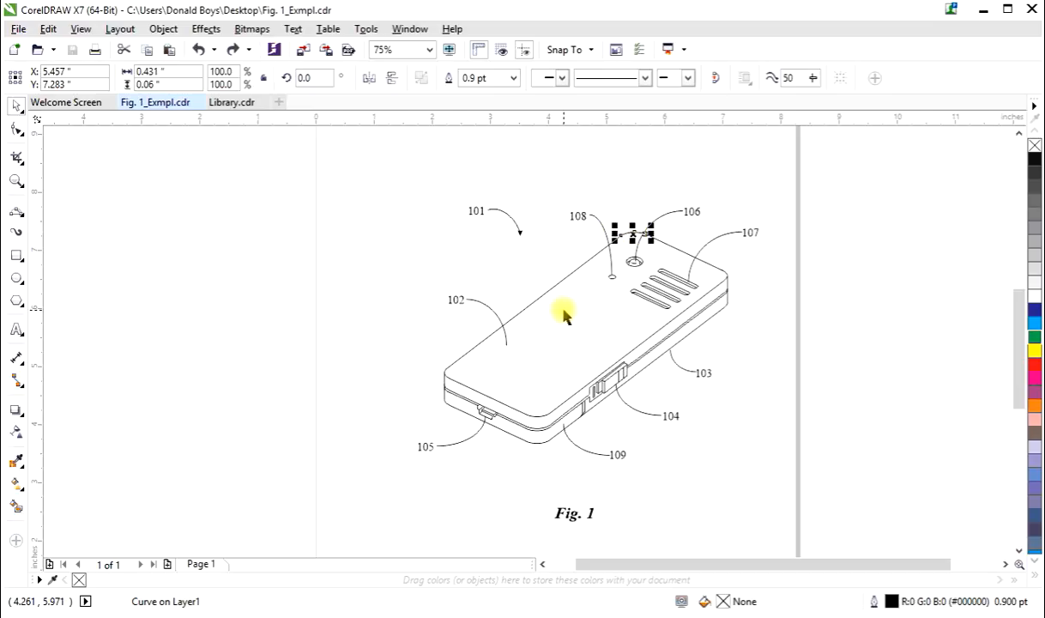
pyautogui.hotkey('ctrl', 'c')
pyautogui.hotkey('ctrl', 'v')
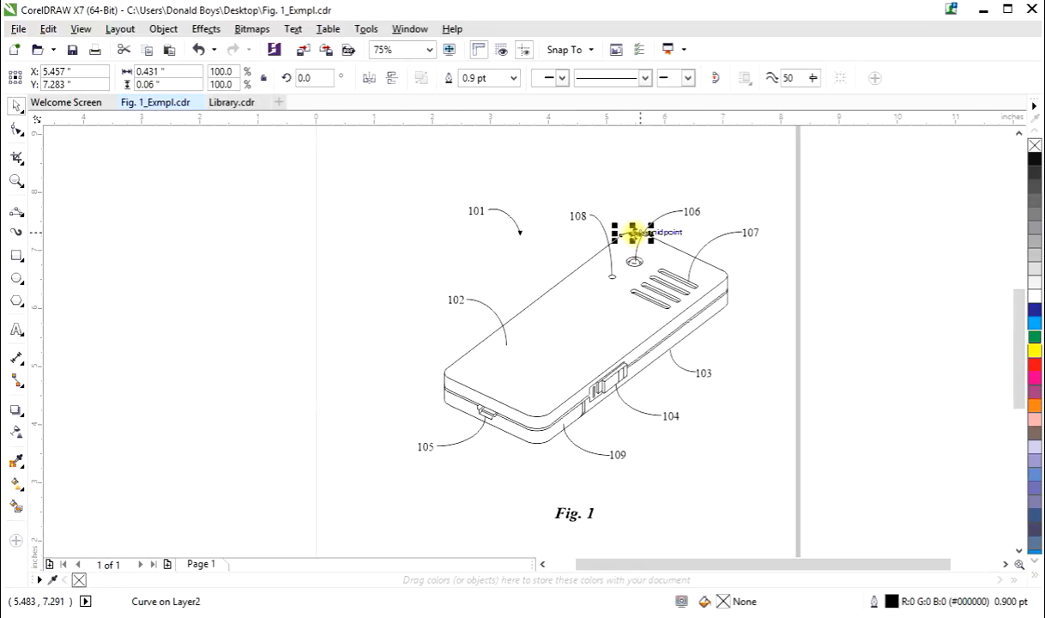
pyautogui.moveTo(632, 232); pyautogui.dragTo(486, 165)
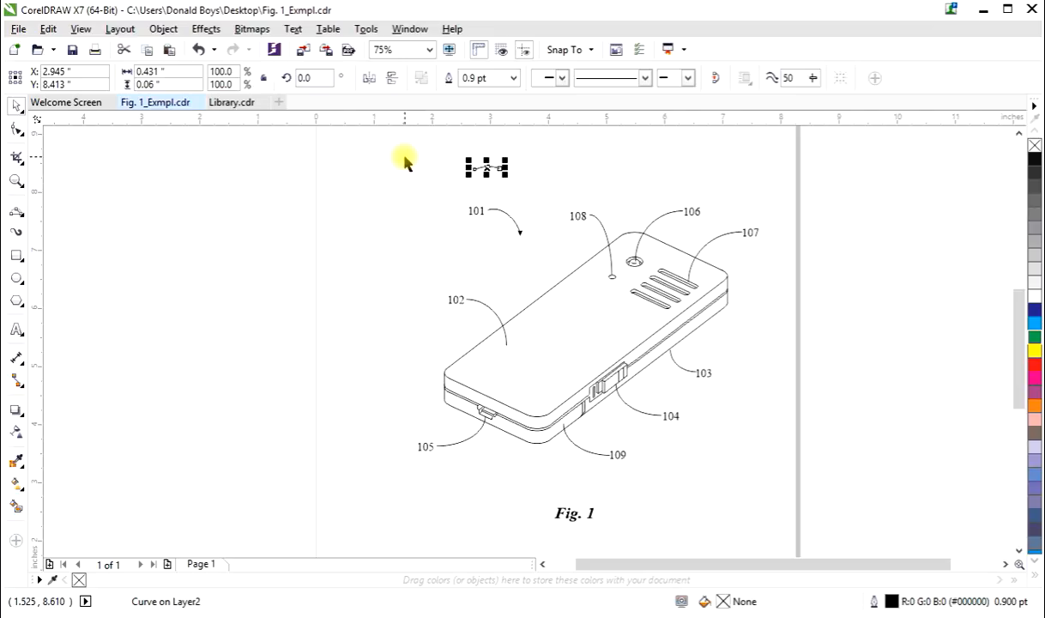
pyautogui.press('Delete')
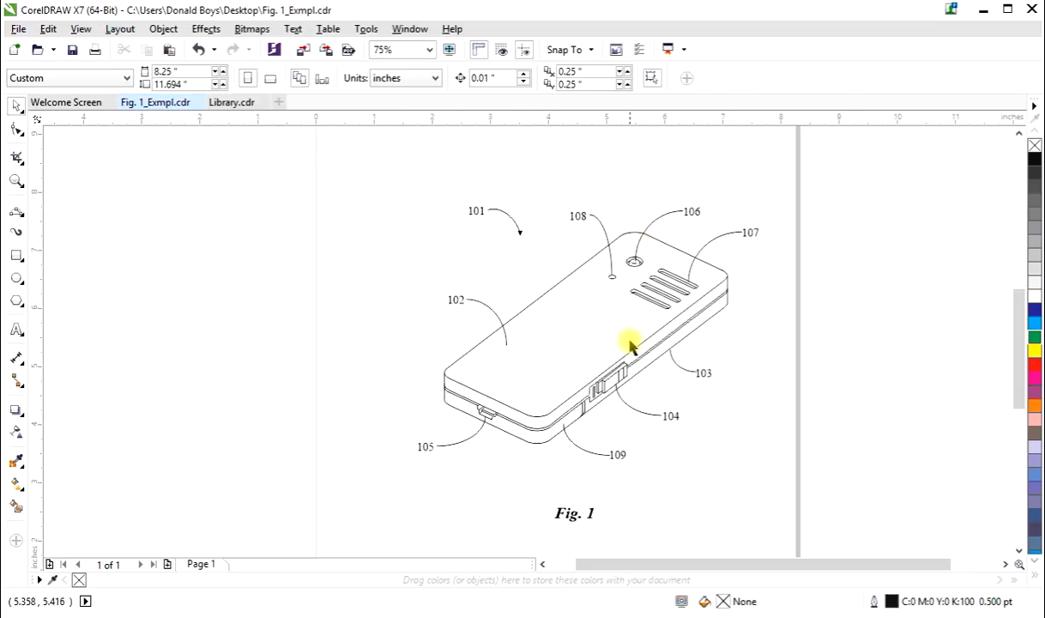
# Open the recently used file Library.cdr
pyautogui.click(19, 31)
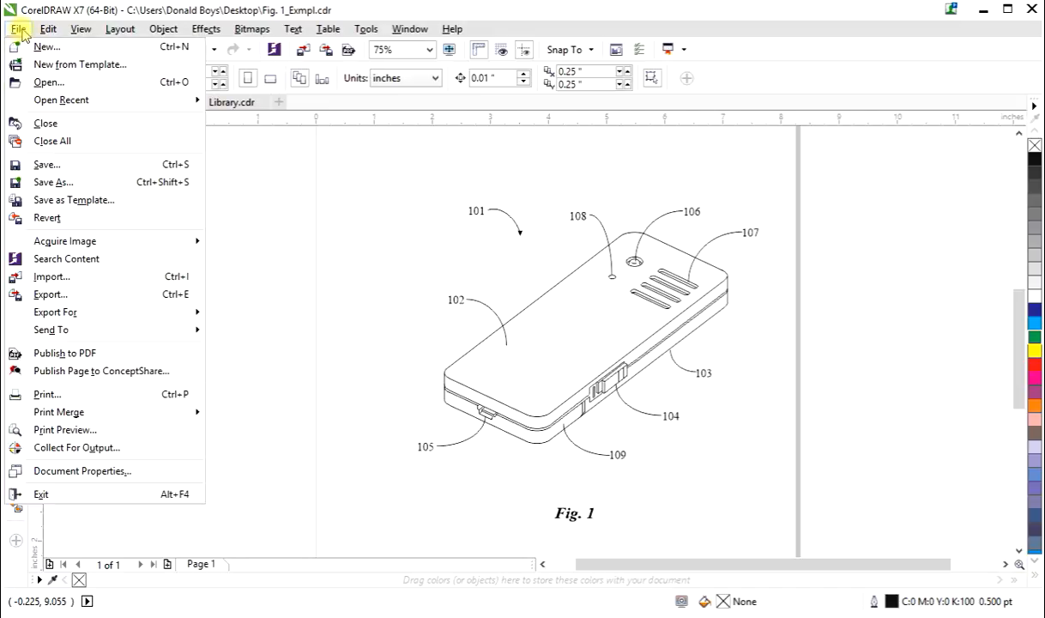
pyautogui.moveTo(69, 100)
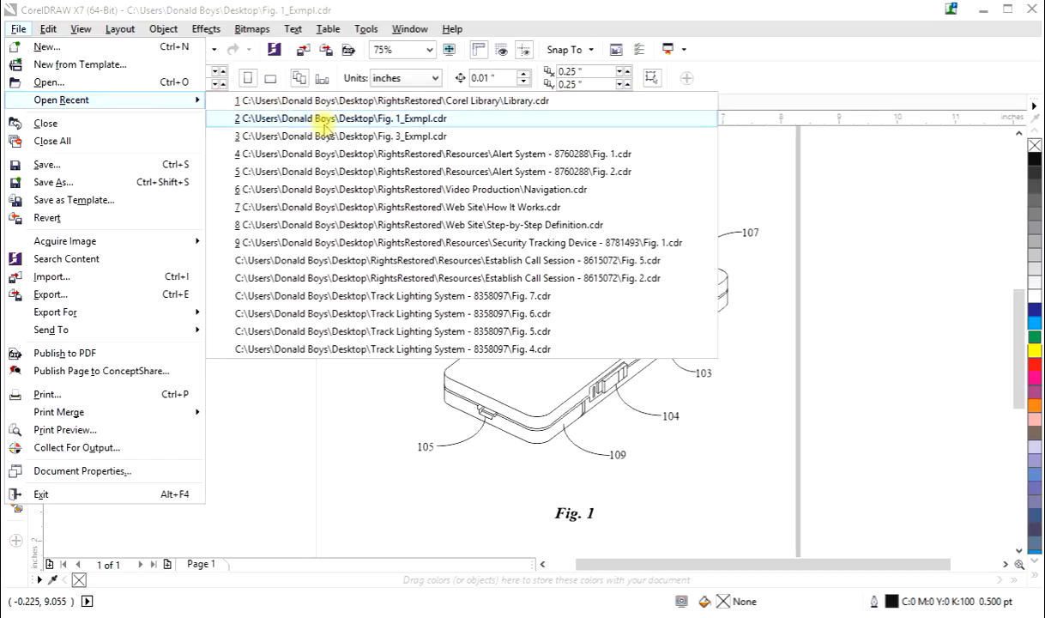
pyautogui.click(397, 101)
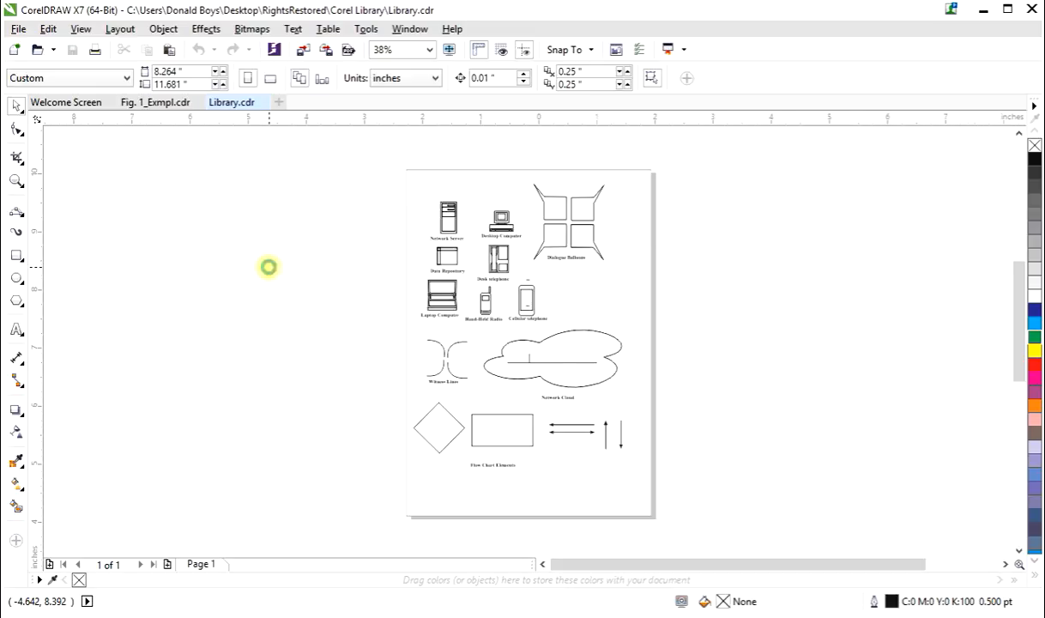
# Move the Network Cloud outline off the page into the empty area and enlarge it to about 5.547 by 3.769 inches
pyautogui.scroll(2, 268, 272)
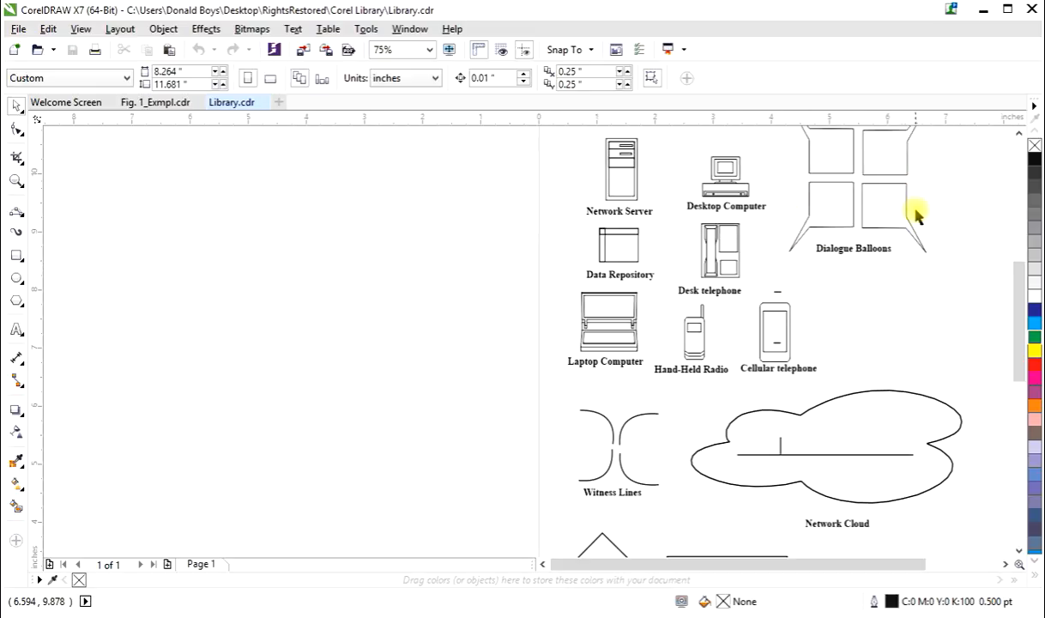
pyautogui.click(1006, 563)
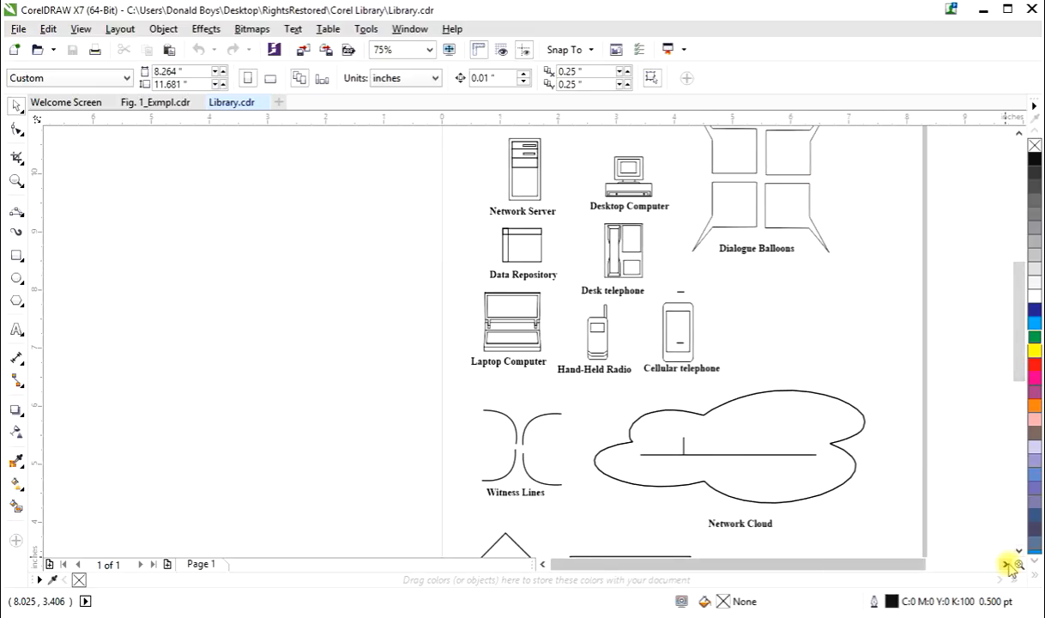
pyautogui.click(1019, 135)
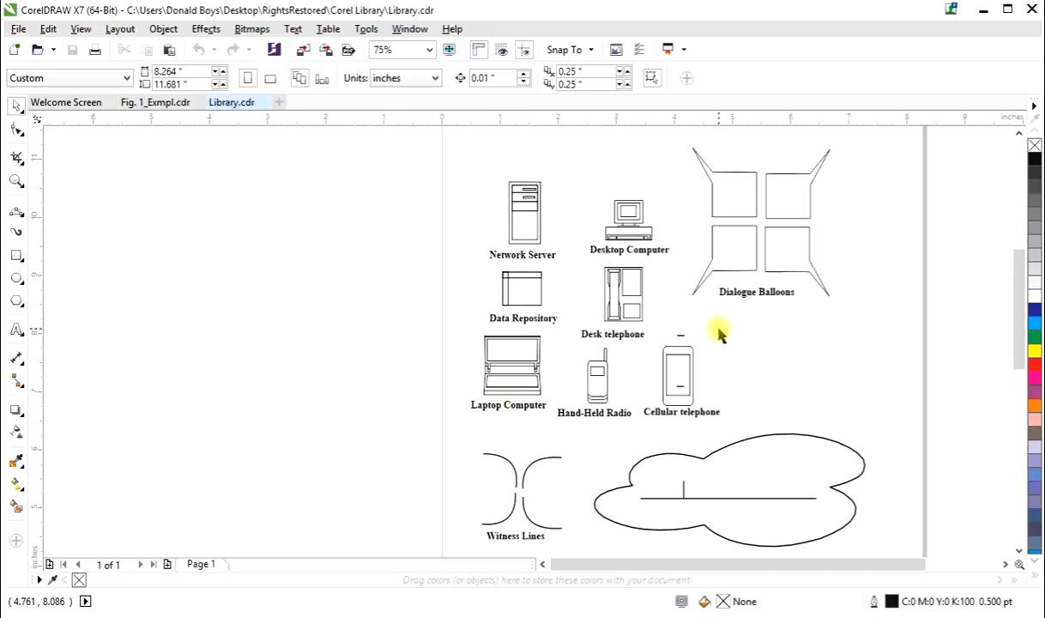
pyautogui.click(776, 436)
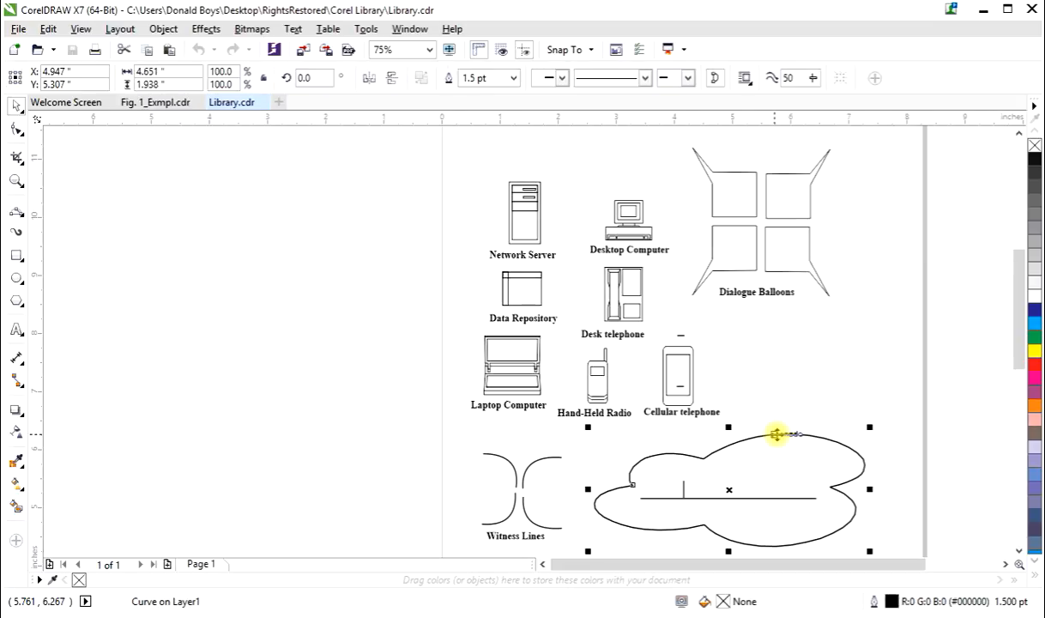
pyautogui.moveTo(777, 435); pyautogui.dragTo(317, 253)
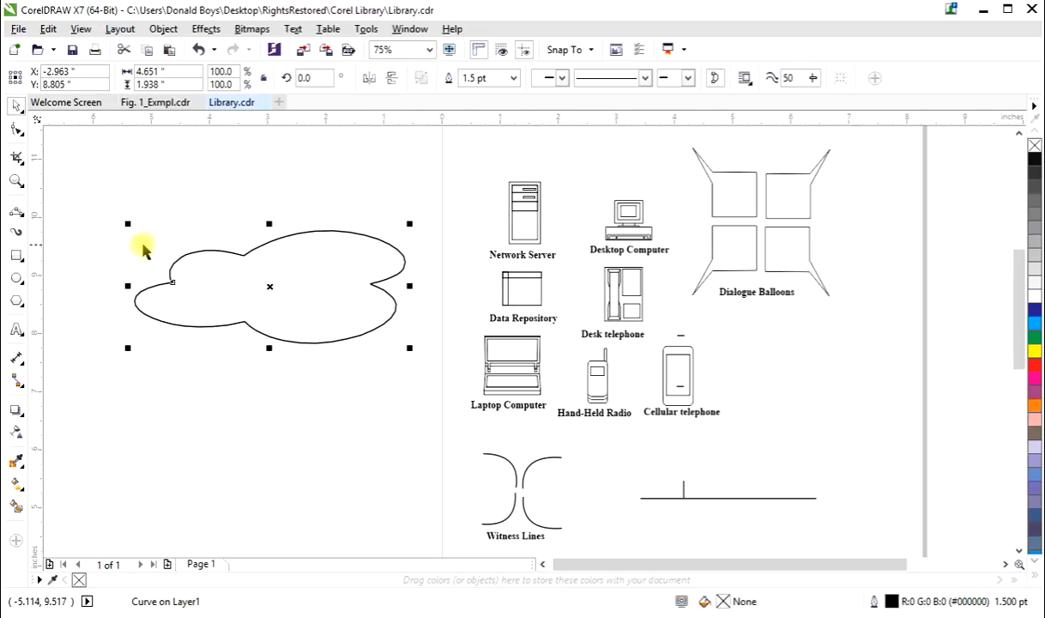
pyautogui.moveTo(129, 225); pyautogui.dragTo(74, 163)
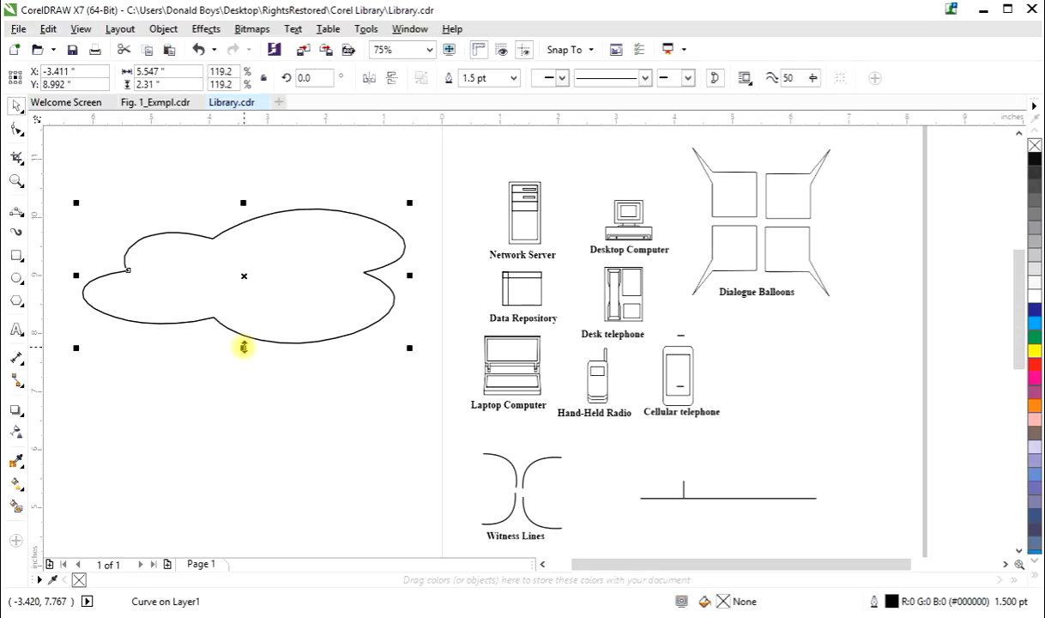
pyautogui.moveTo(244, 347); pyautogui.dragTo(236, 431)
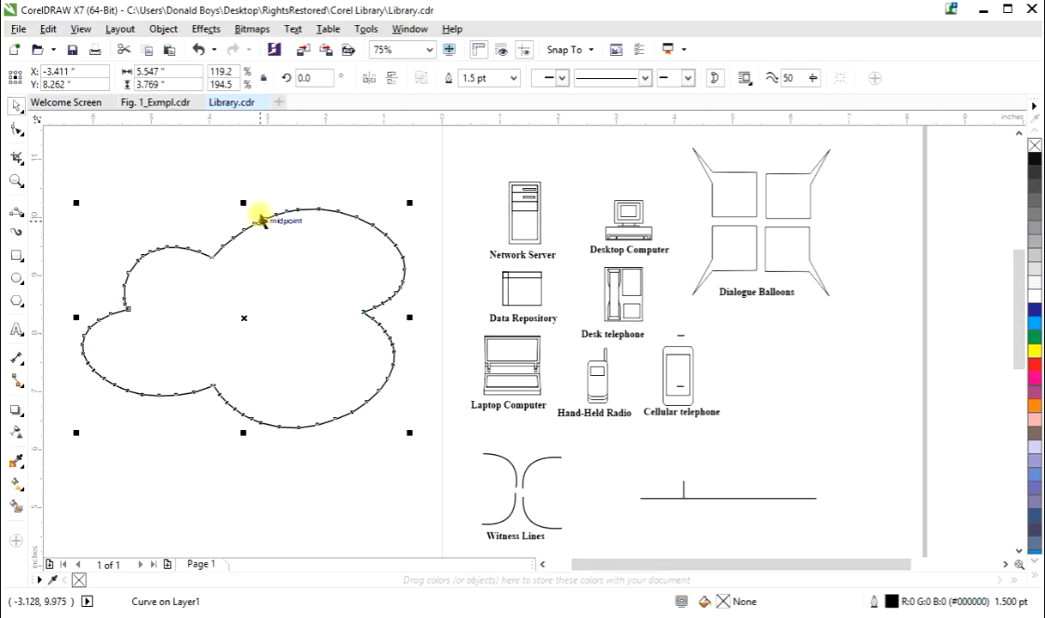
pyautogui.click(268, 168)
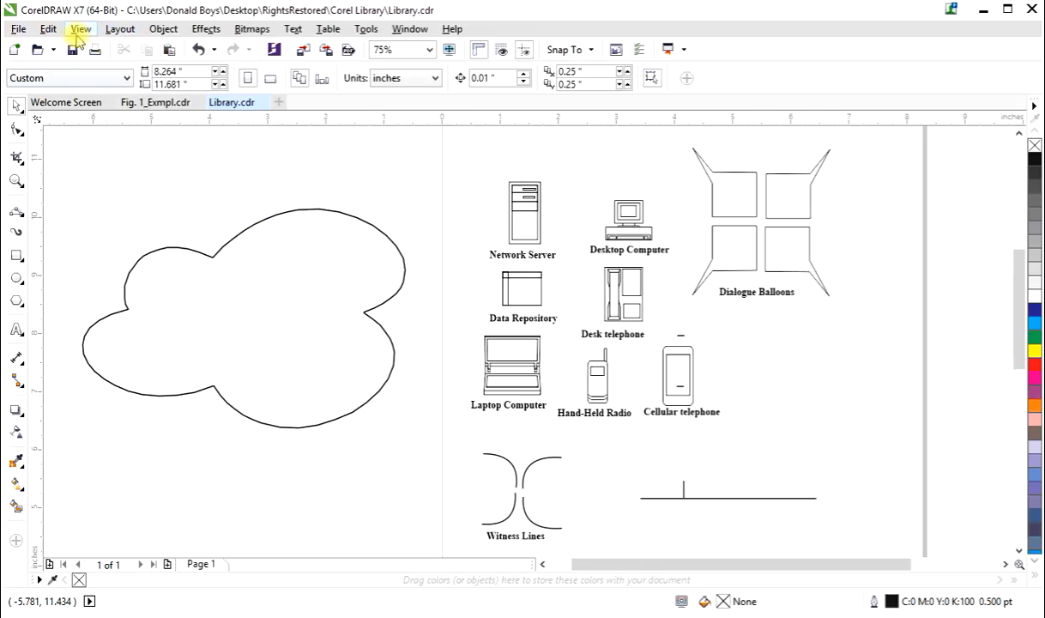
# Undo both stretches and the move of the Network Cloud outline, and deselect it
pyautogui.click(49, 29)
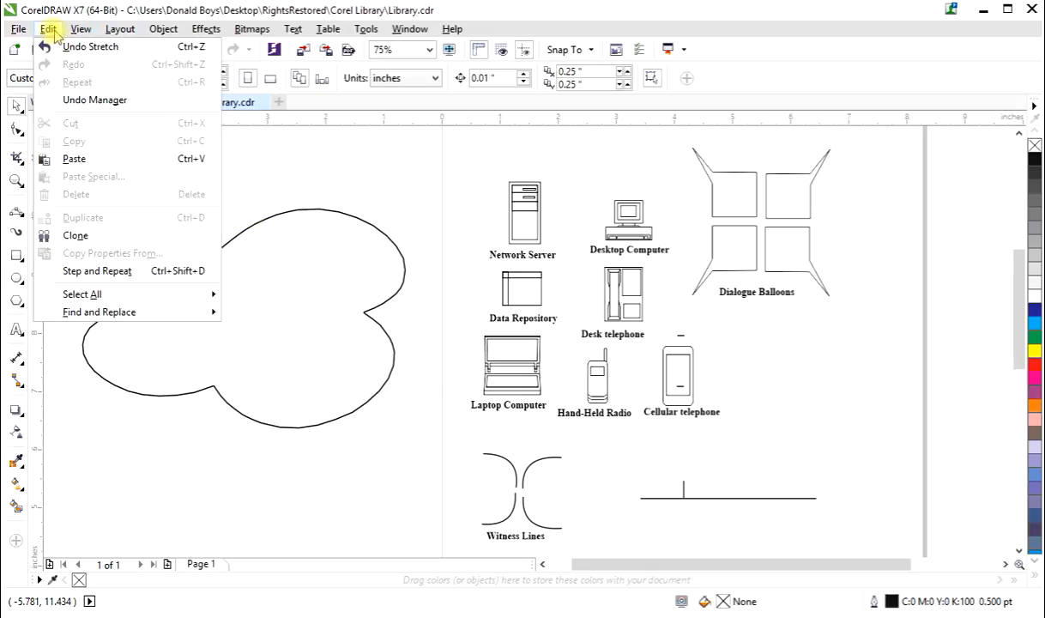
pyautogui.click(81, 46)
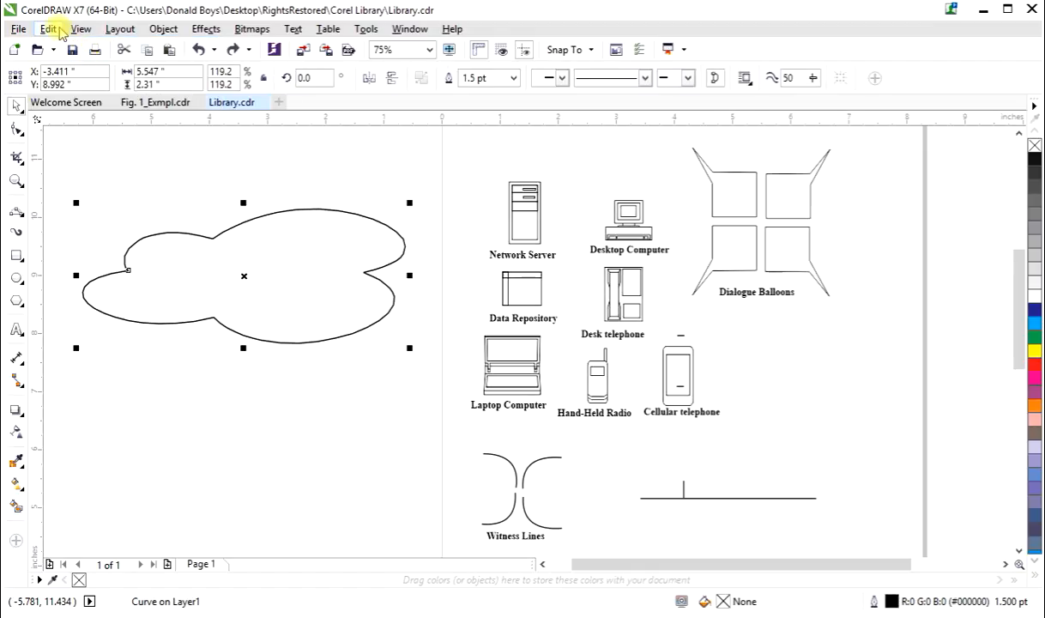
pyautogui.click(60, 31)
pyautogui.click(50, 46)
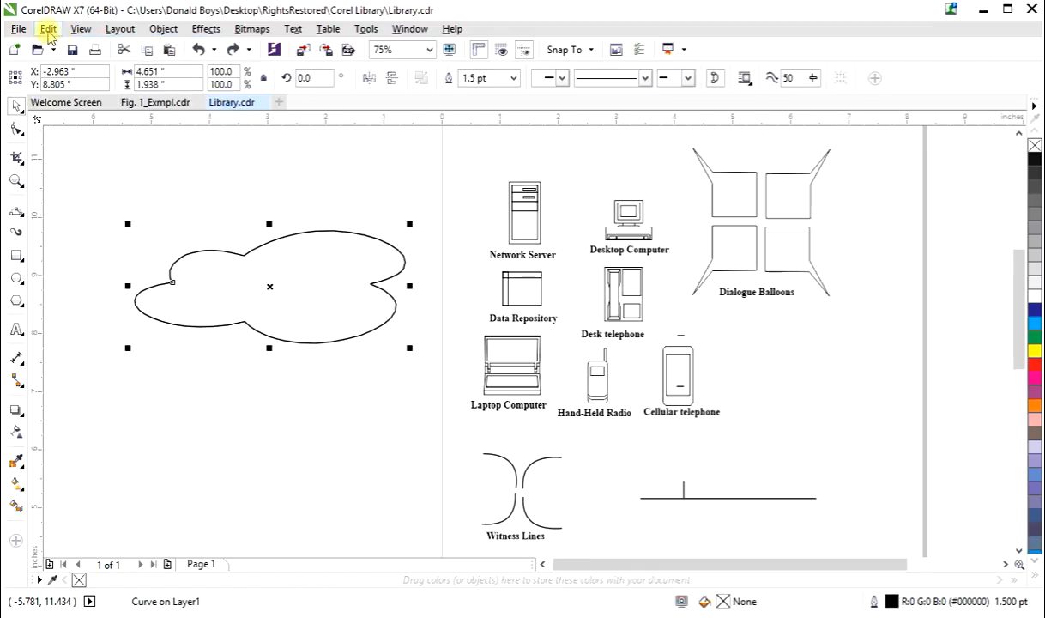
pyautogui.click(49, 31)
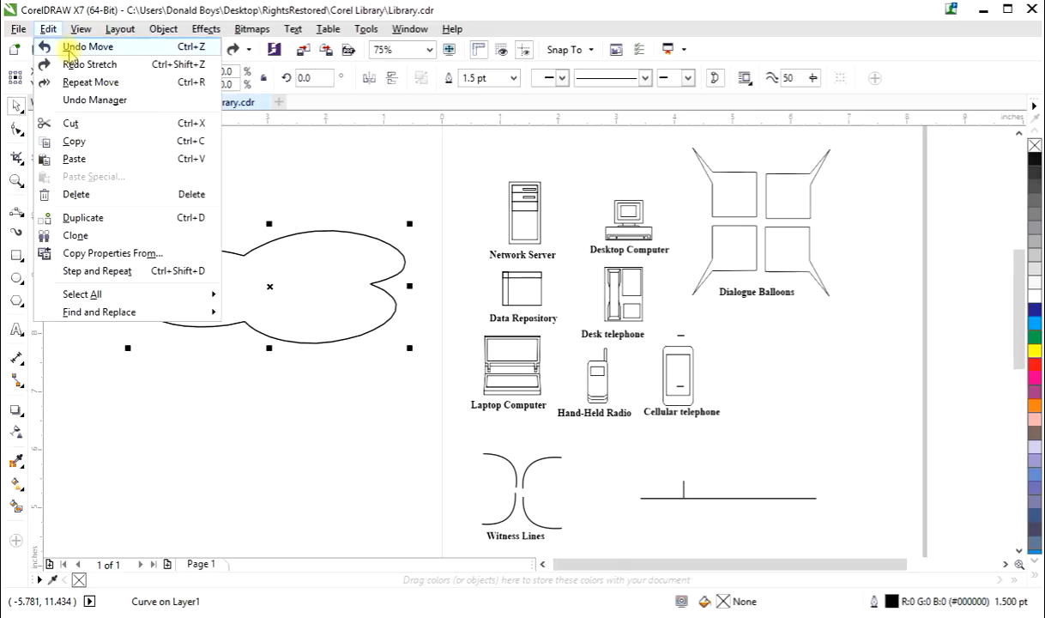
pyautogui.click(68, 47)
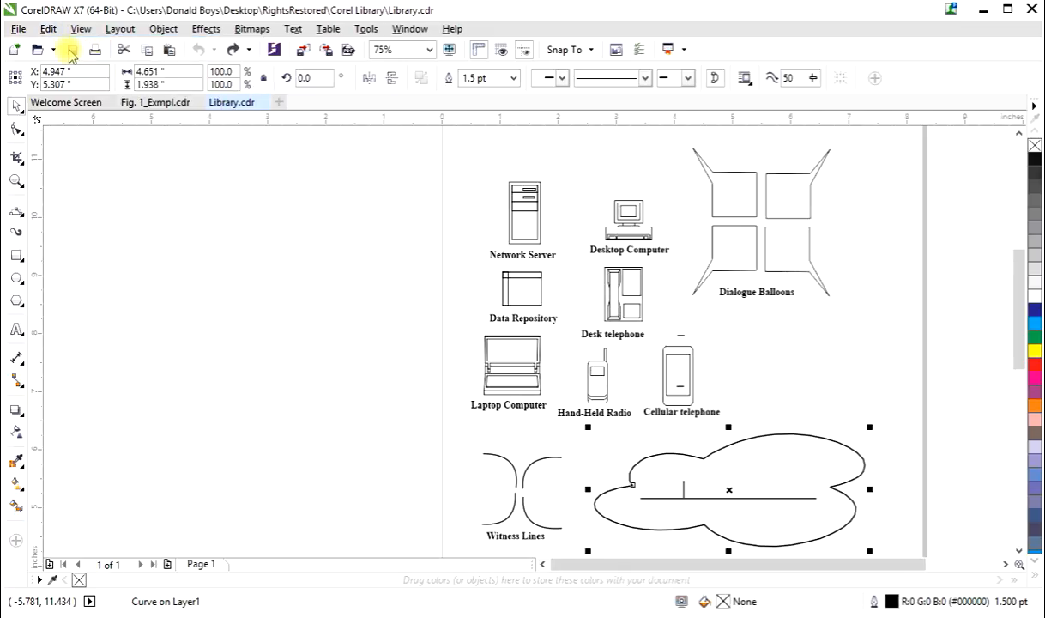
pyautogui.click(266, 219)
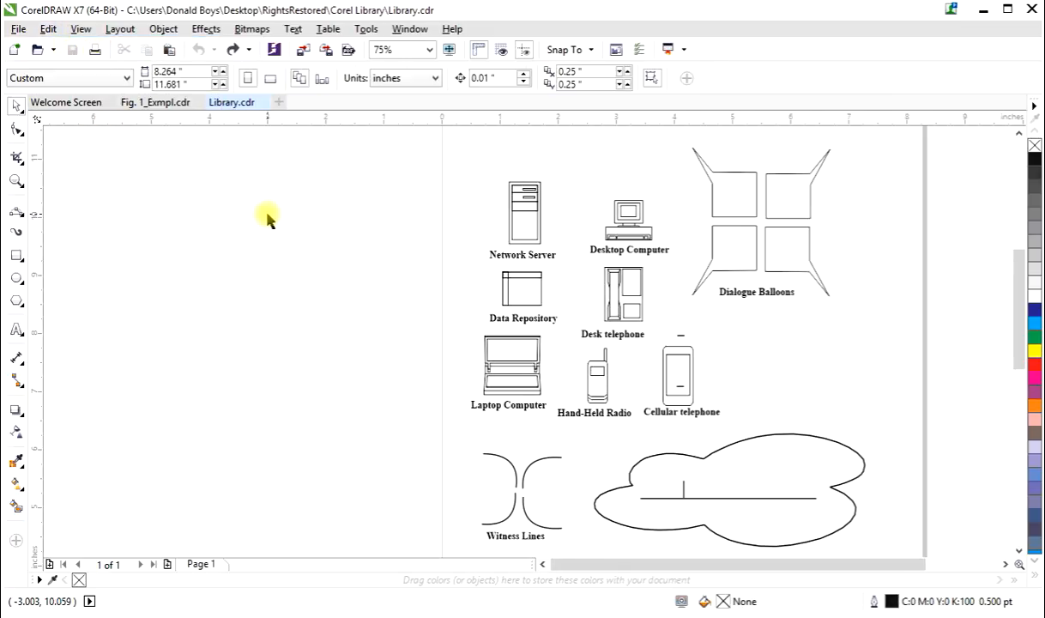
pyautogui.click(19, 29)
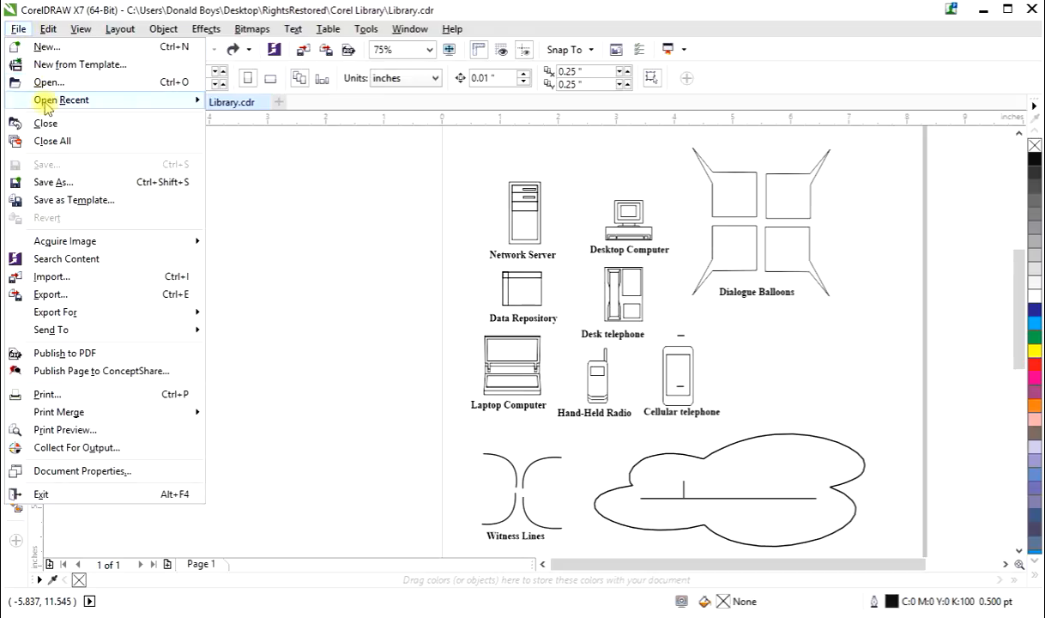
pyautogui.moveTo(83, 100)
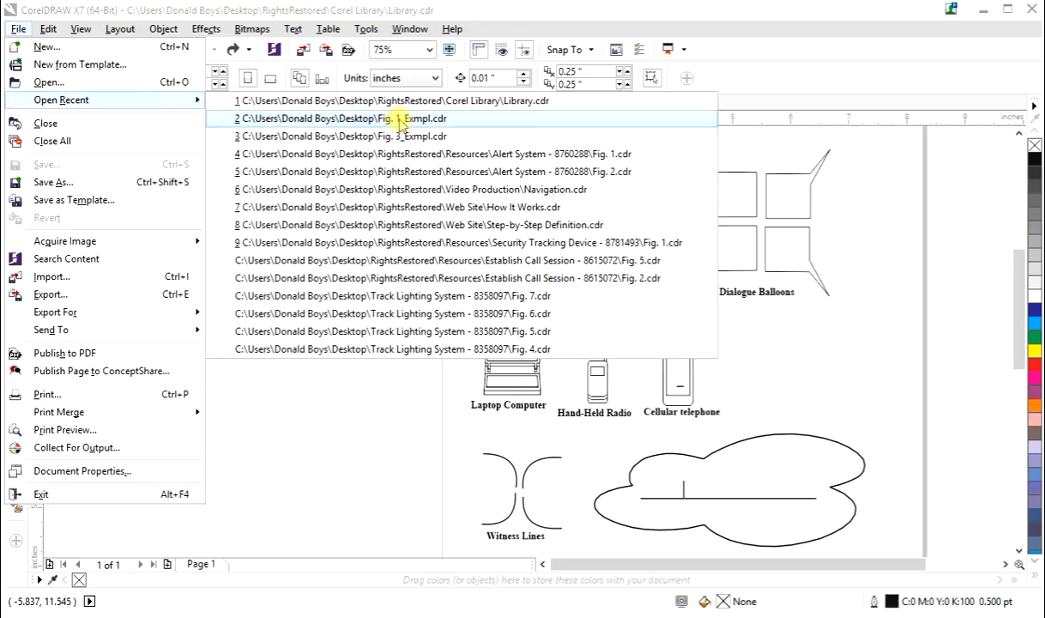
pyautogui.click(330, 403)
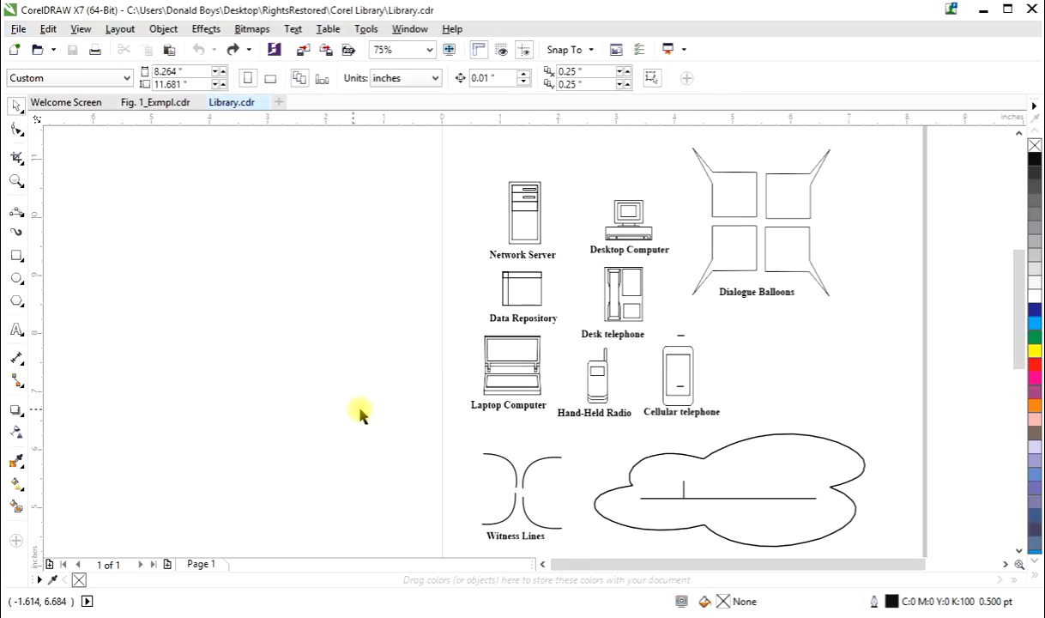
# Copy the Laptop Computer symbol from the library page to the clipboard
pyautogui.click(513, 376)
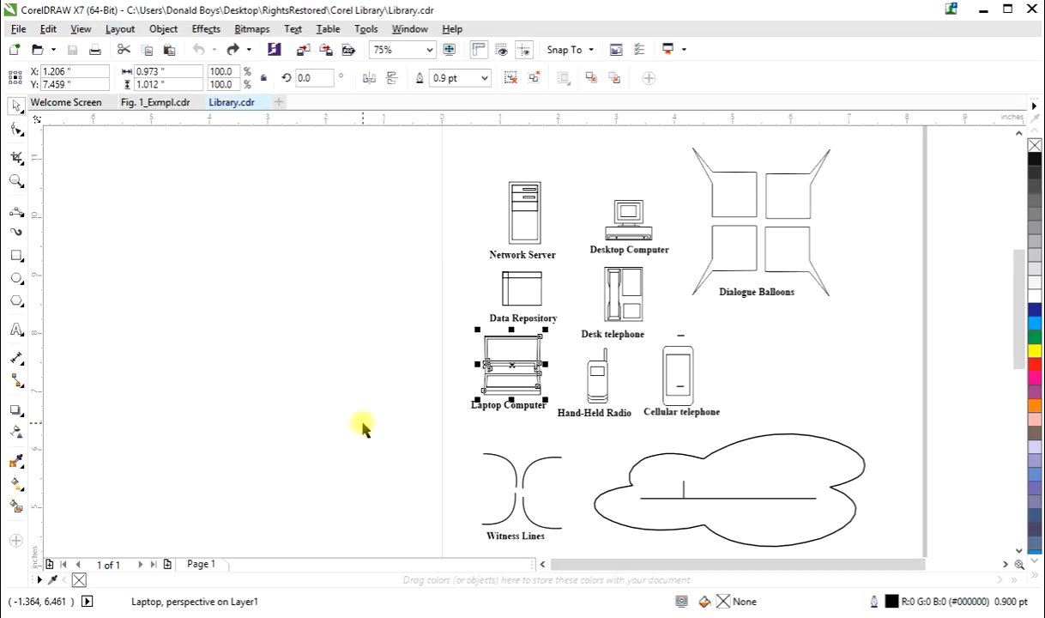
pyautogui.hotkey('ctrl', 'c')
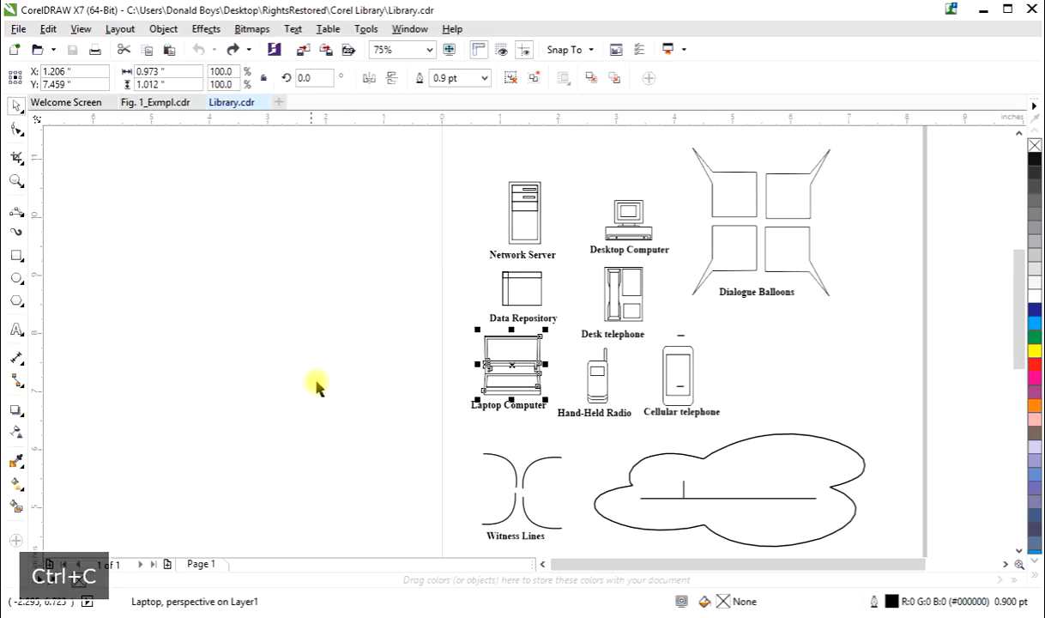
pyautogui.click(460, 282)
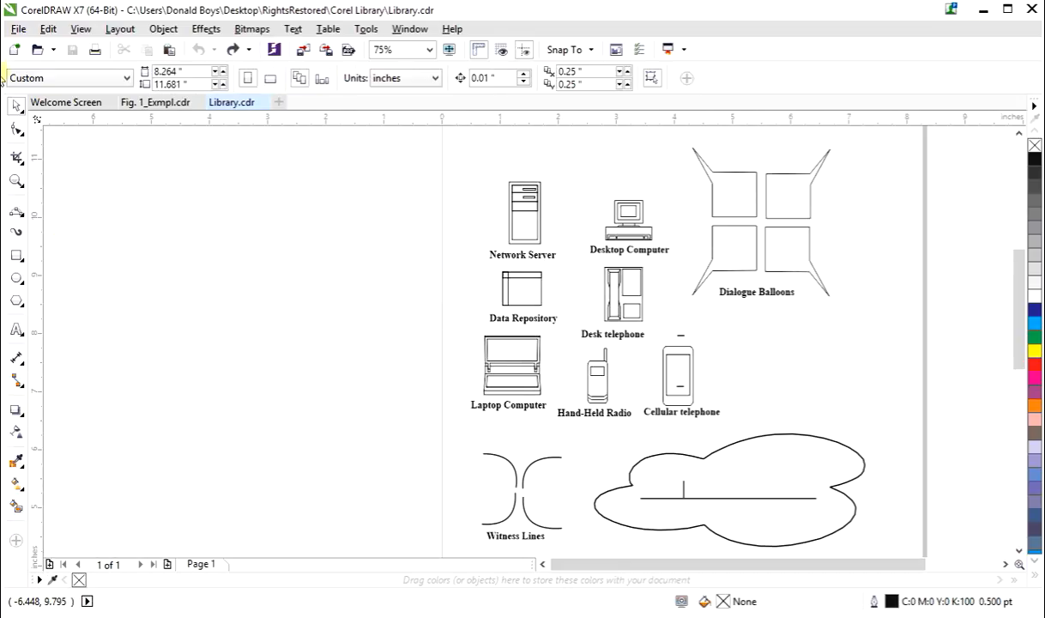
# Switch to the recently used file Fig. 1_Exmpl.cdr without reverting it to the saved version
pyautogui.click(19, 31)
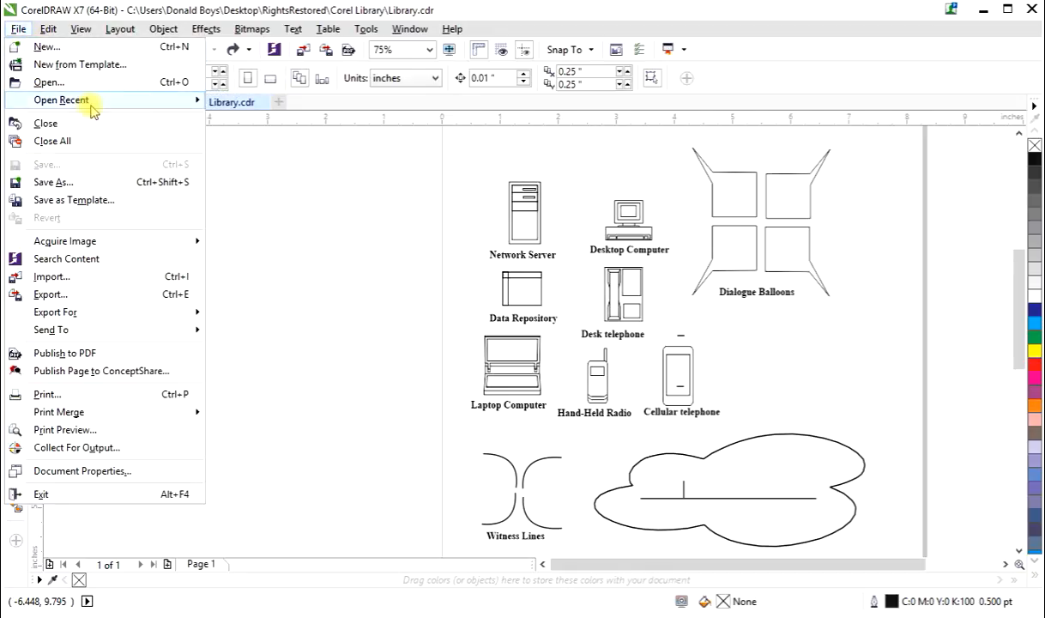
pyautogui.moveTo(88, 101)
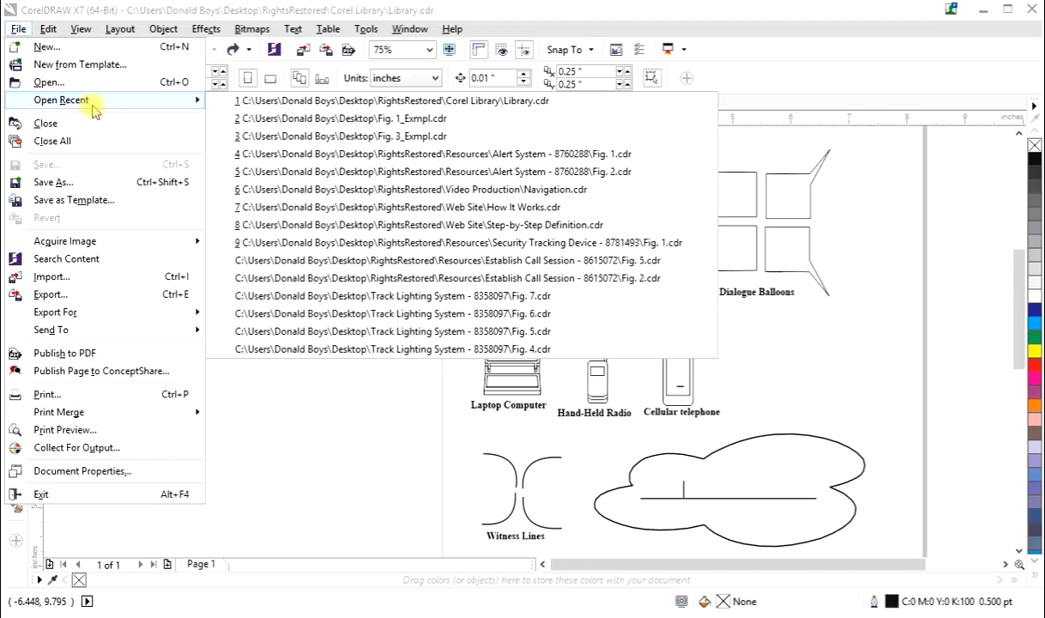
pyautogui.click(362, 120)
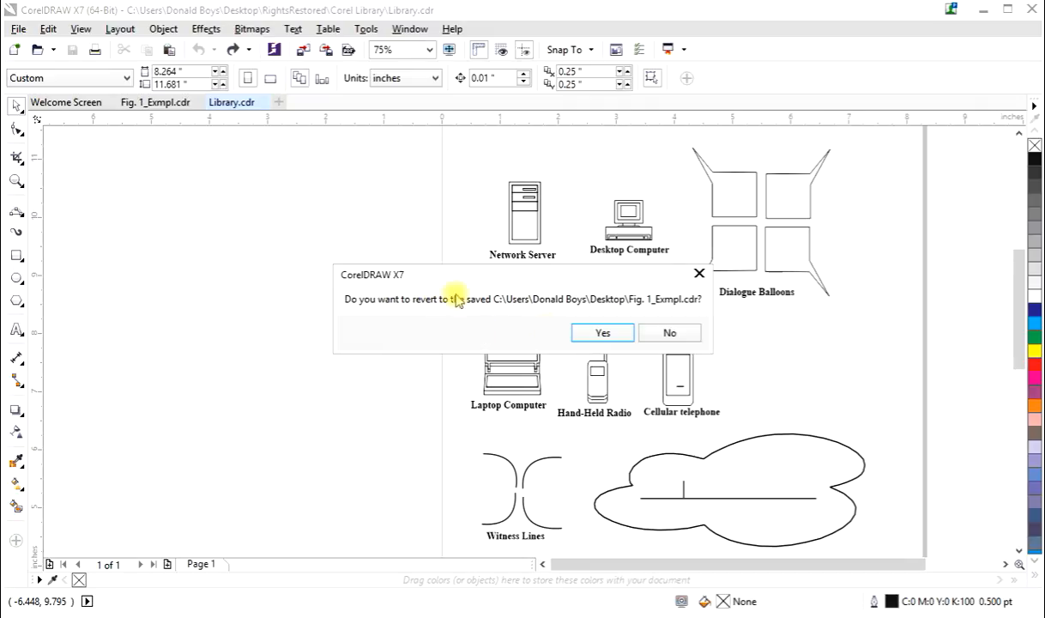
pyautogui.click(669, 333)
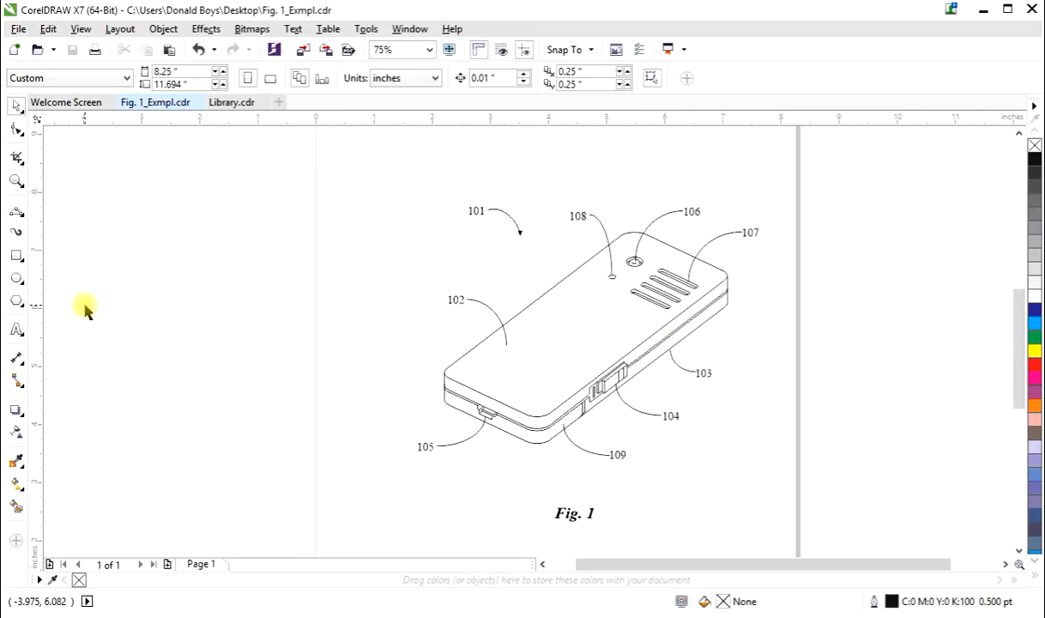
# Paste the laptop symbol beside the 101 label, stretch it to about 1.618 by 0.96 inches, and delete that copy
pyautogui.hotkey('ctrl', 'v')
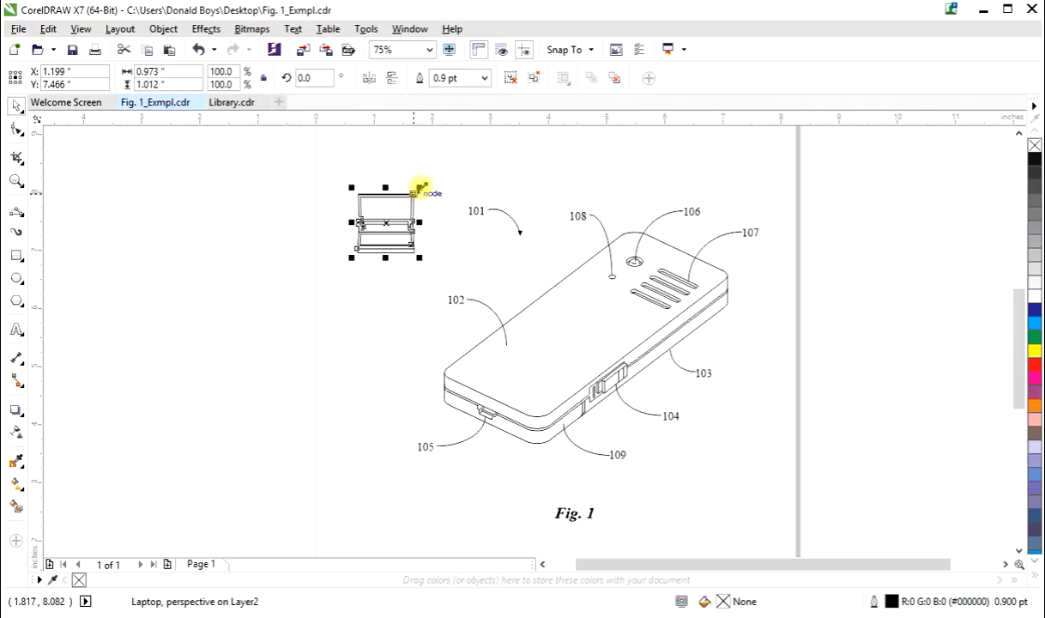
pyautogui.moveTo(420, 187)
pyautogui.mouseDown()
pyautogui.moveTo(460, 145)
pyautogui.moveTo(403, 191)
pyautogui.mouseUp()
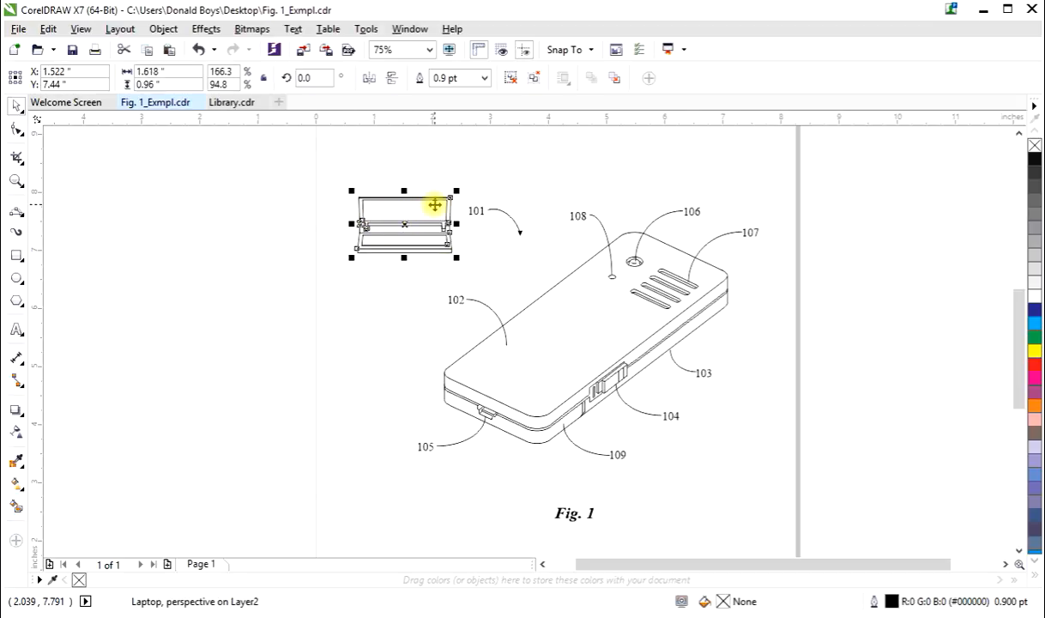
pyautogui.press('Delete')
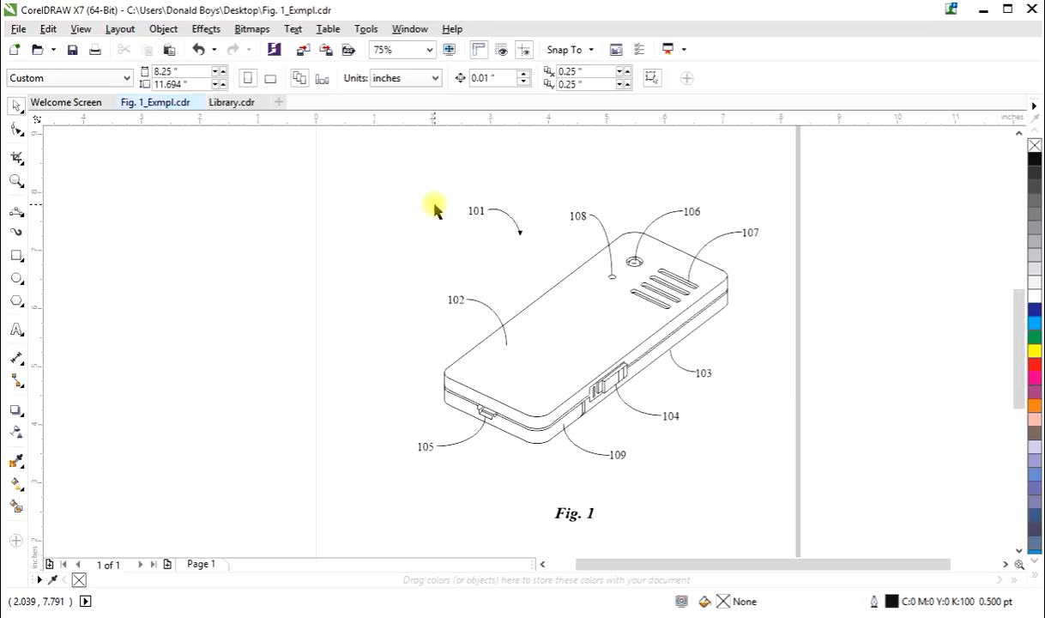
# Move the phone's long upper edge line away to the empty area up and left of the 102 label, and show its object properties
pyautogui.click(532, 303)
pyautogui.moveTo(544, 292); pyautogui.dragTo(358, 207)
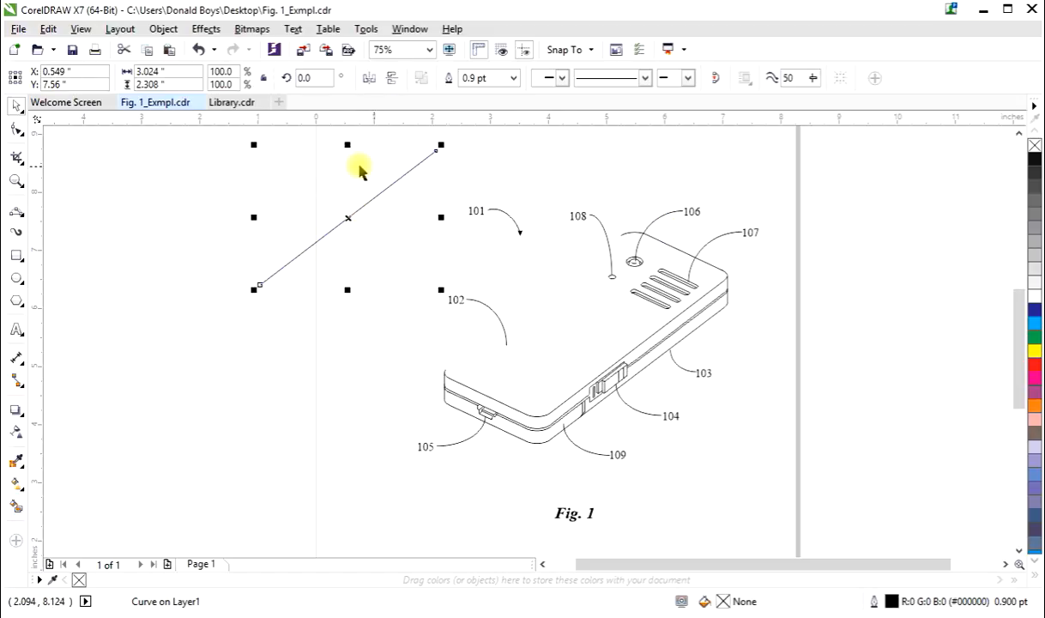
pyautogui.rightClick(378, 194)
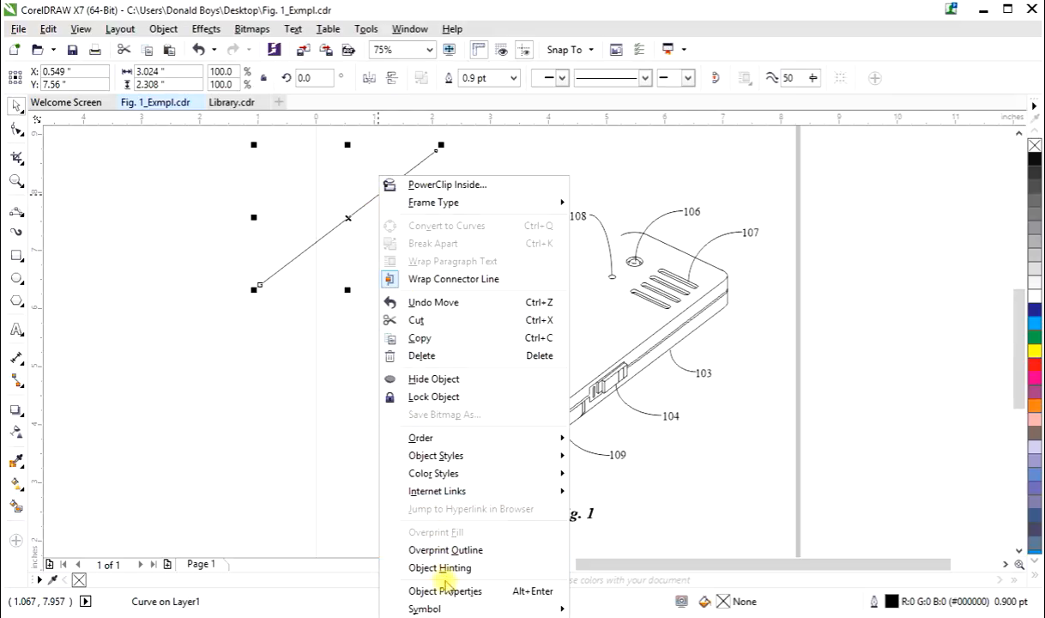
pyautogui.click(445, 591)
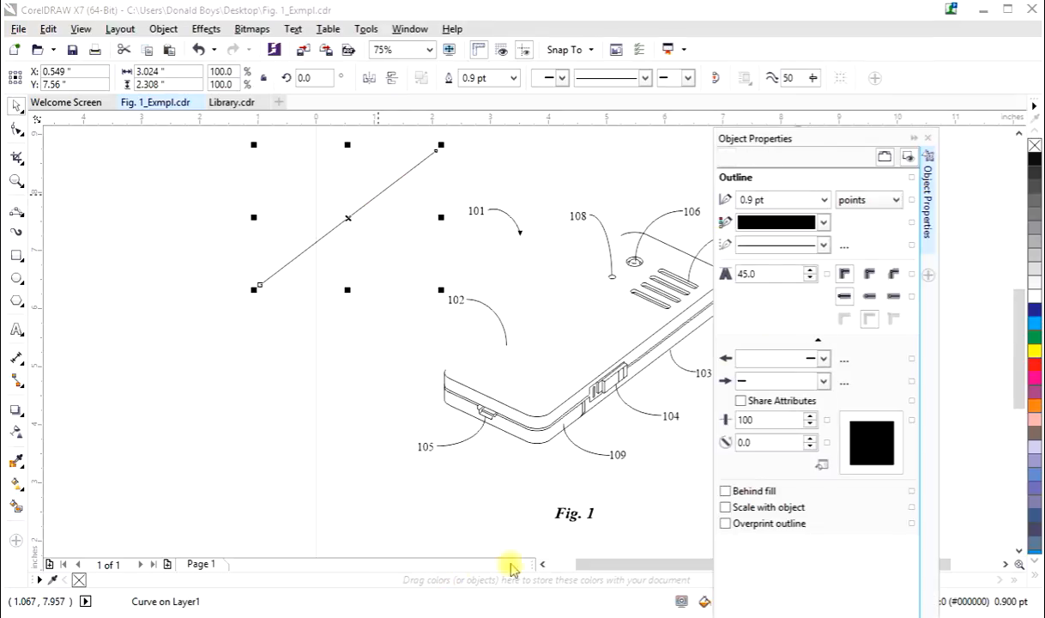
pyautogui.moveTo(829, 144); pyautogui.dragTo(702, 110)
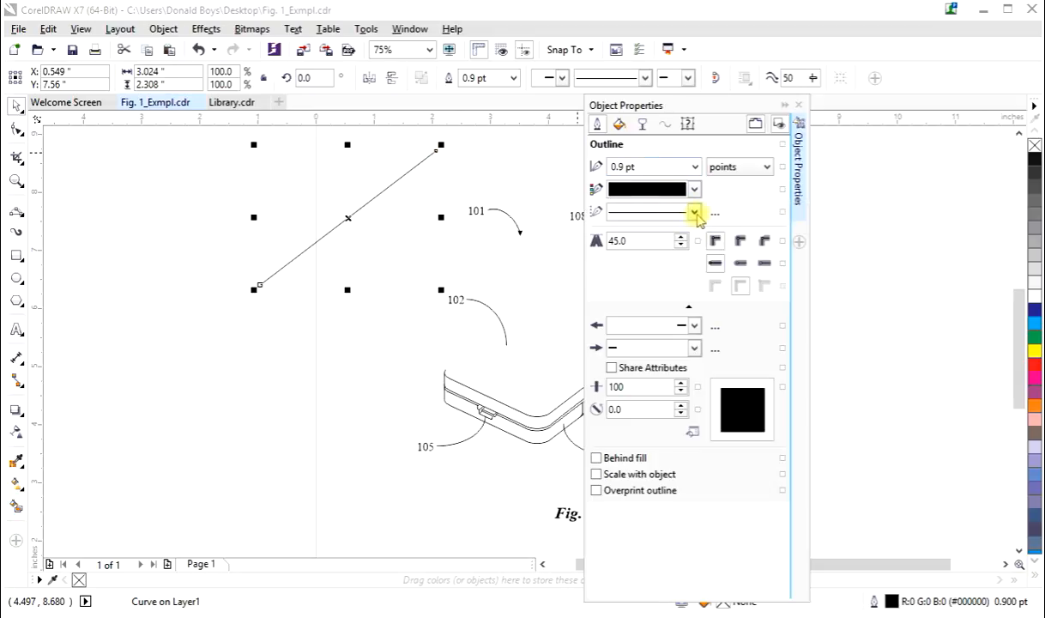
# Examine the line styles and the start and end arrowheads available for the moved edge line
pyautogui.click(694, 213)
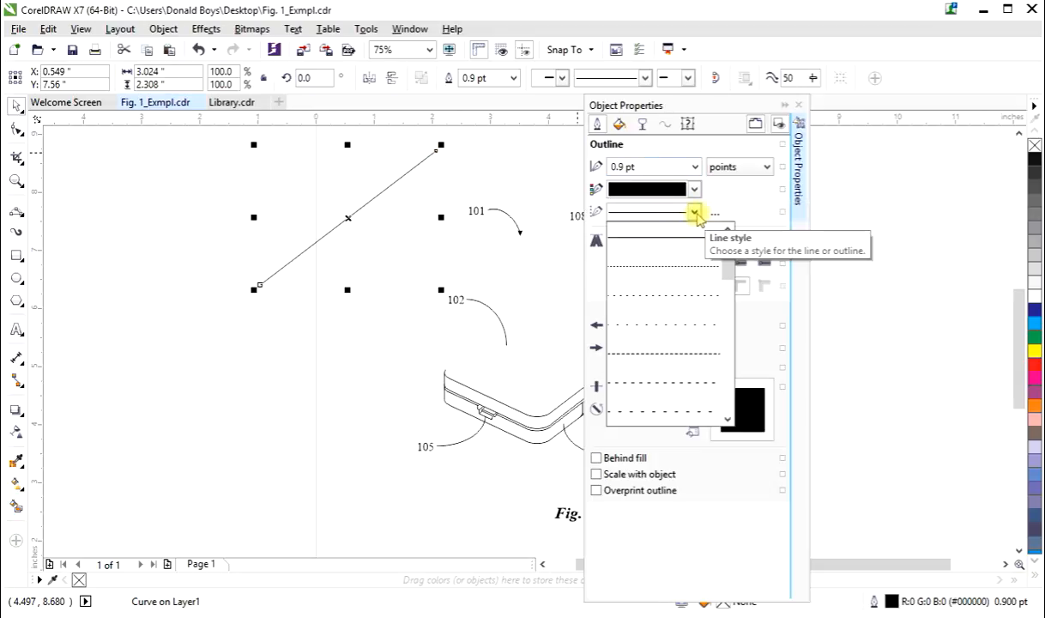
pyautogui.click(695, 213)
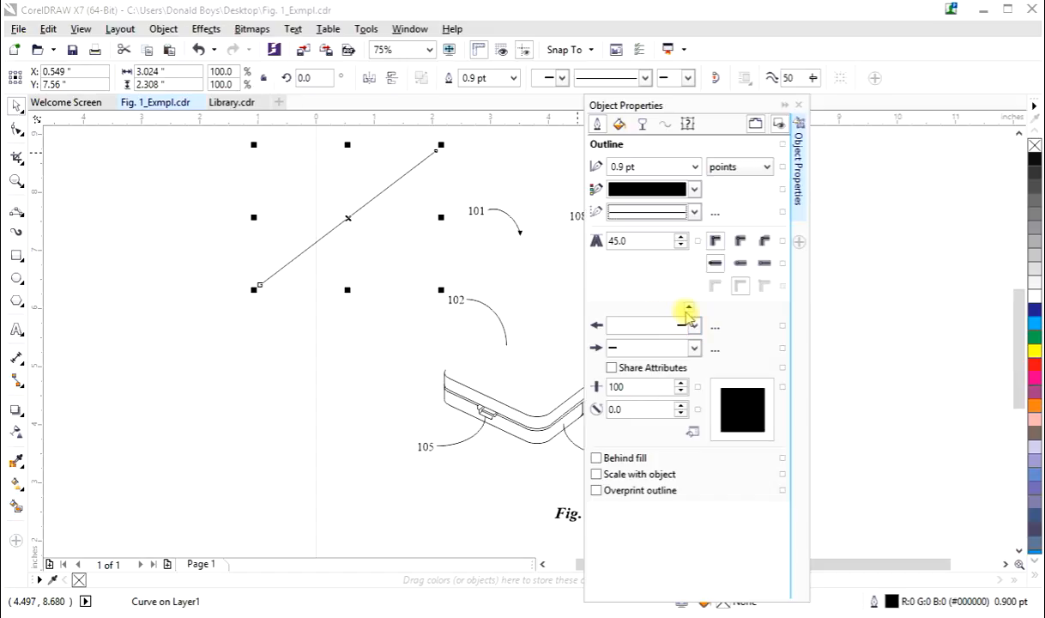
pyautogui.click(694, 326)
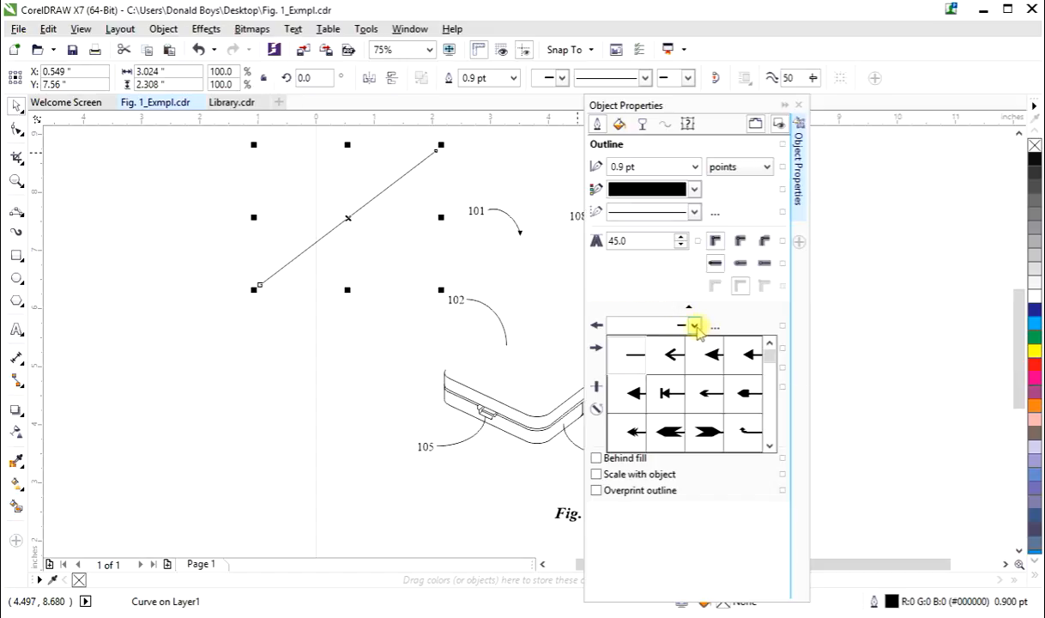
pyautogui.click(695, 327)
pyautogui.click(694, 348)
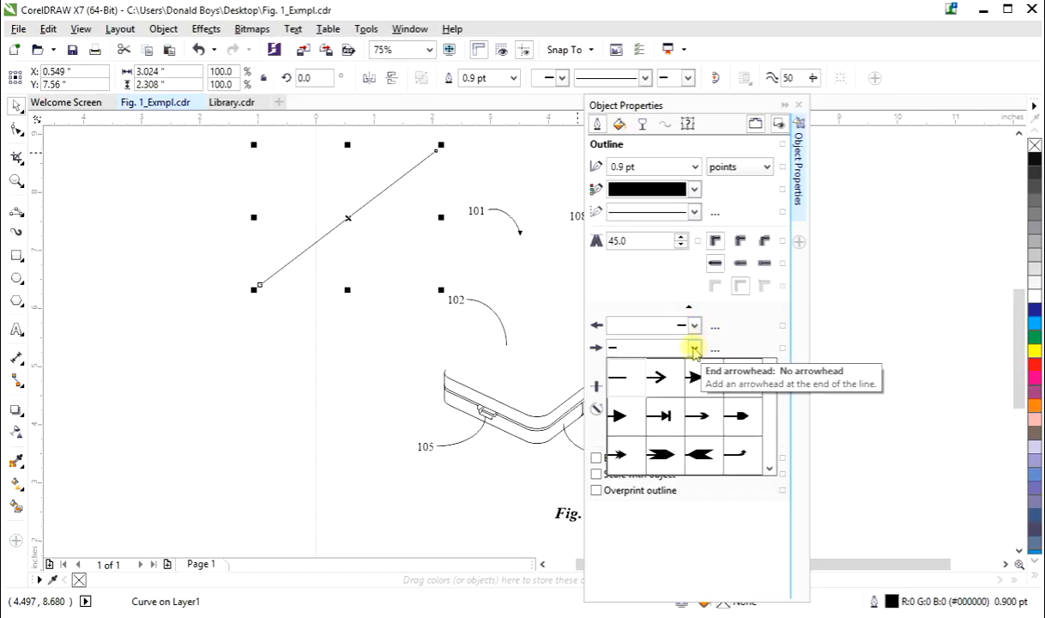
pyautogui.click(692, 326)
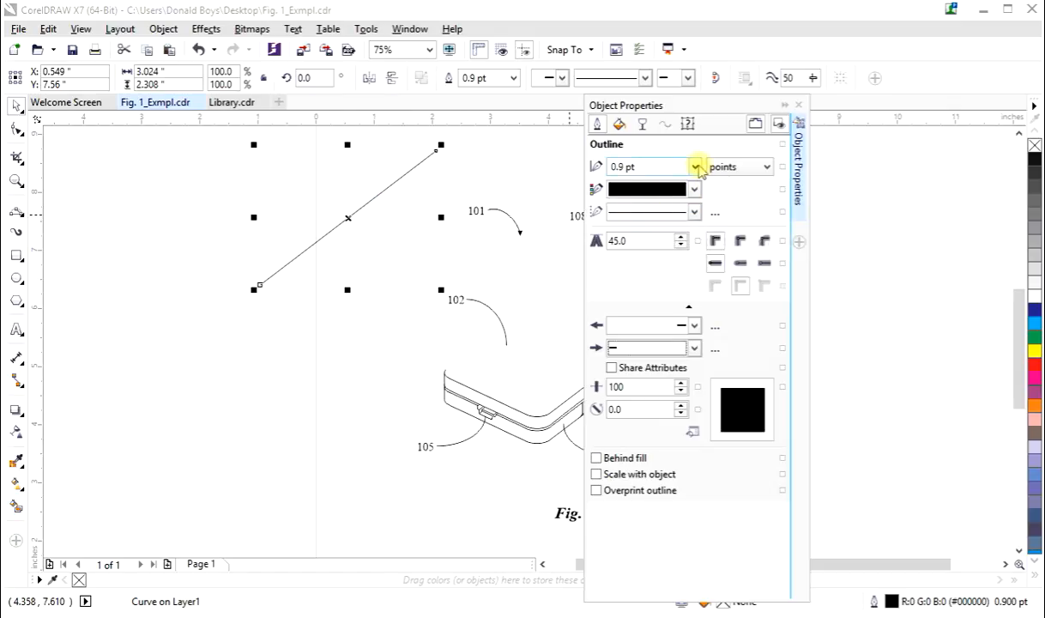
# Set the moved edge line's outline width to 3.0 pt and give it a red fill
pyautogui.click(696, 167)
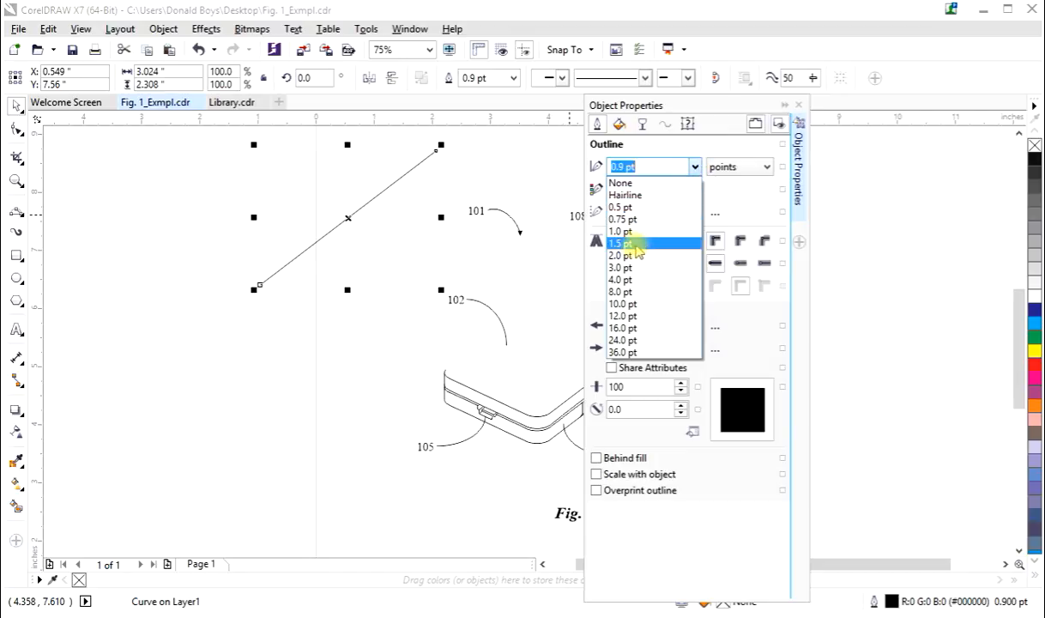
pyautogui.click(632, 269)
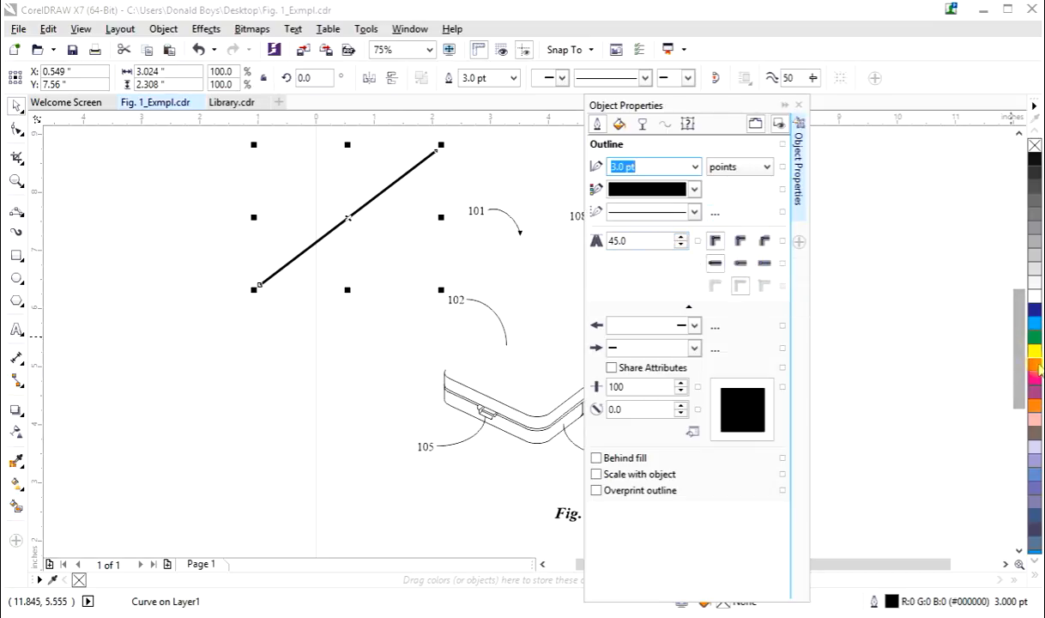
pyautogui.rightClick(1036, 366)
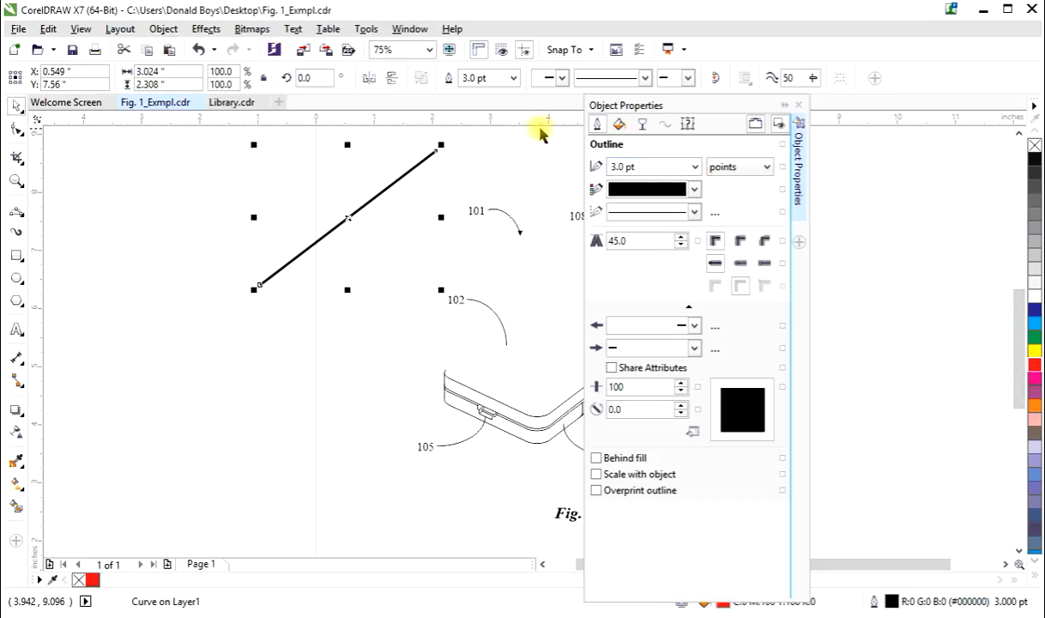
pyautogui.click(515, 154)
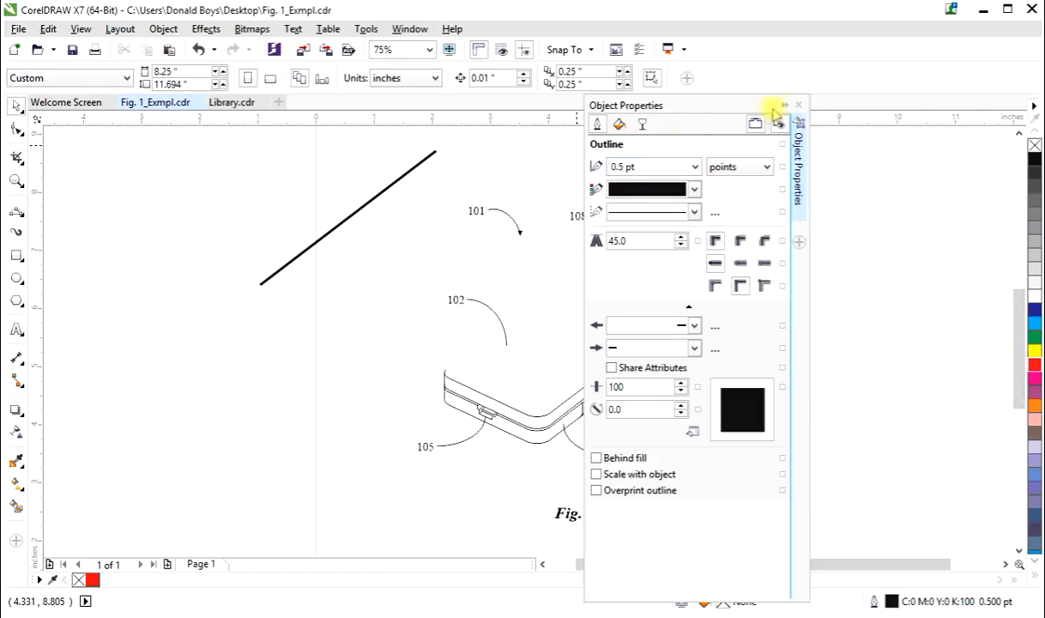
# Select the thickened edge line again and set its outline width to 1.0 pt
pyautogui.click(418, 164)
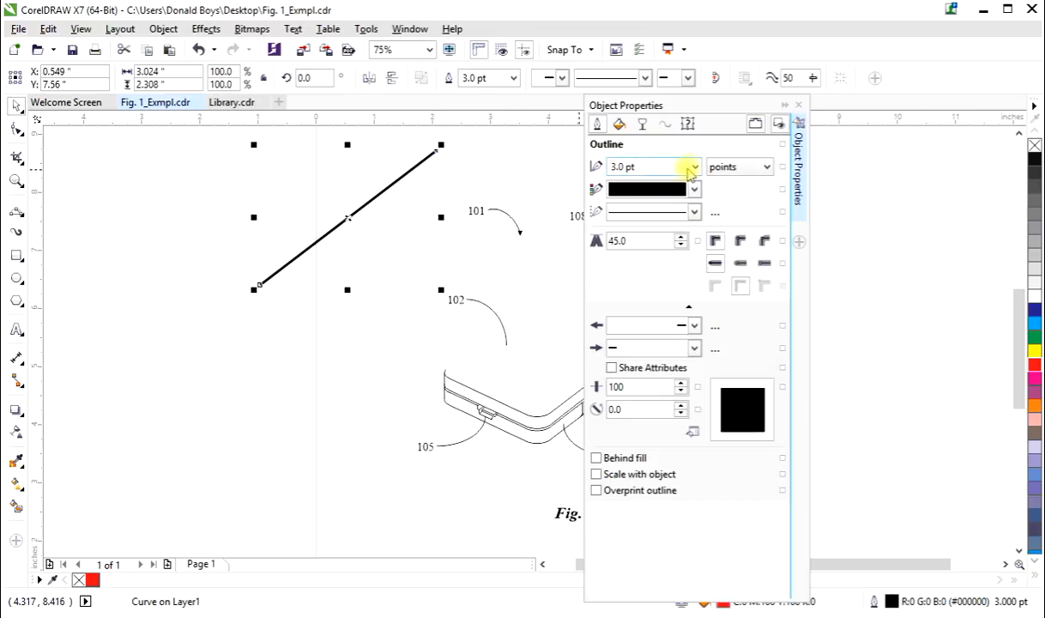
pyautogui.click(693, 166)
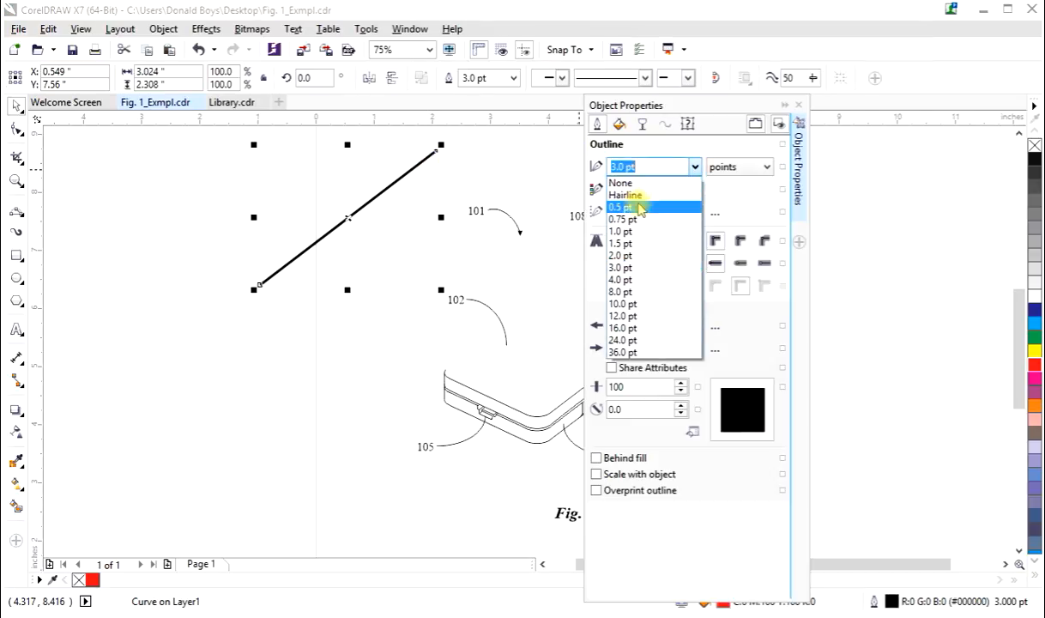
pyautogui.click(634, 232)
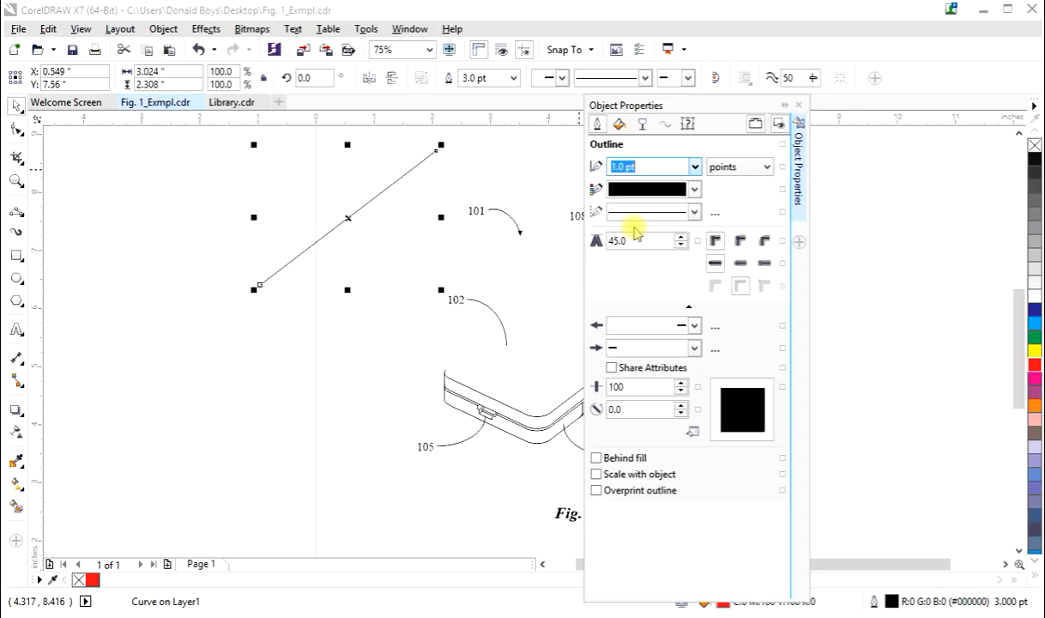
# Move the Object Properties docker clear of the phone figure and reselect the moved edge line
pyautogui.click(175, 187)
pyautogui.moveTo(660, 106)
pyautogui.mouseDown()
pyautogui.moveTo(811, 128)
pyautogui.moveTo(879, 126)
pyautogui.mouseUp()
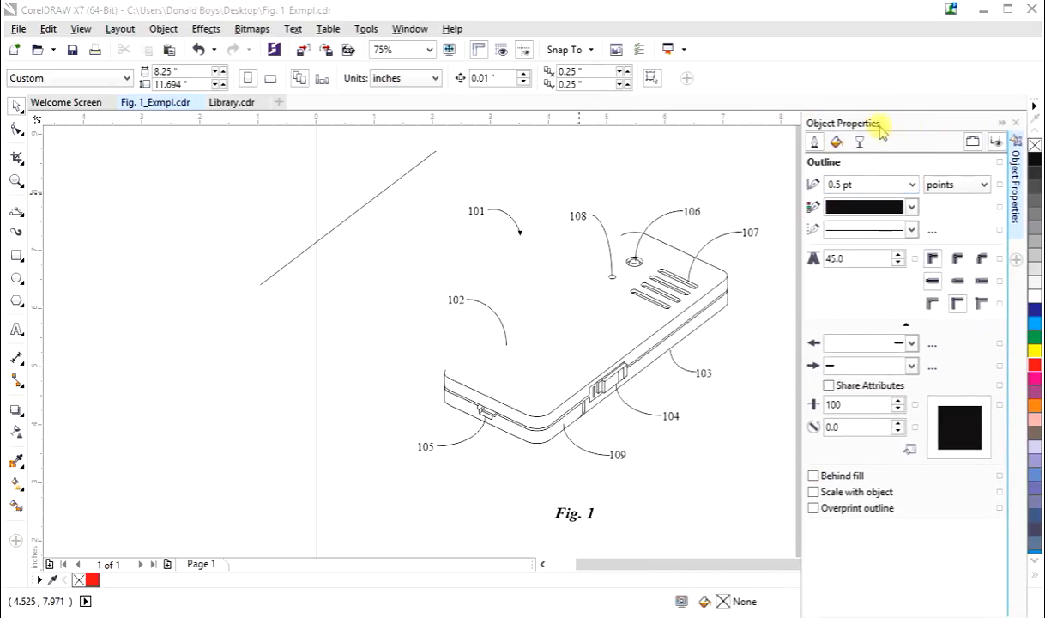
pyautogui.click(400, 183)
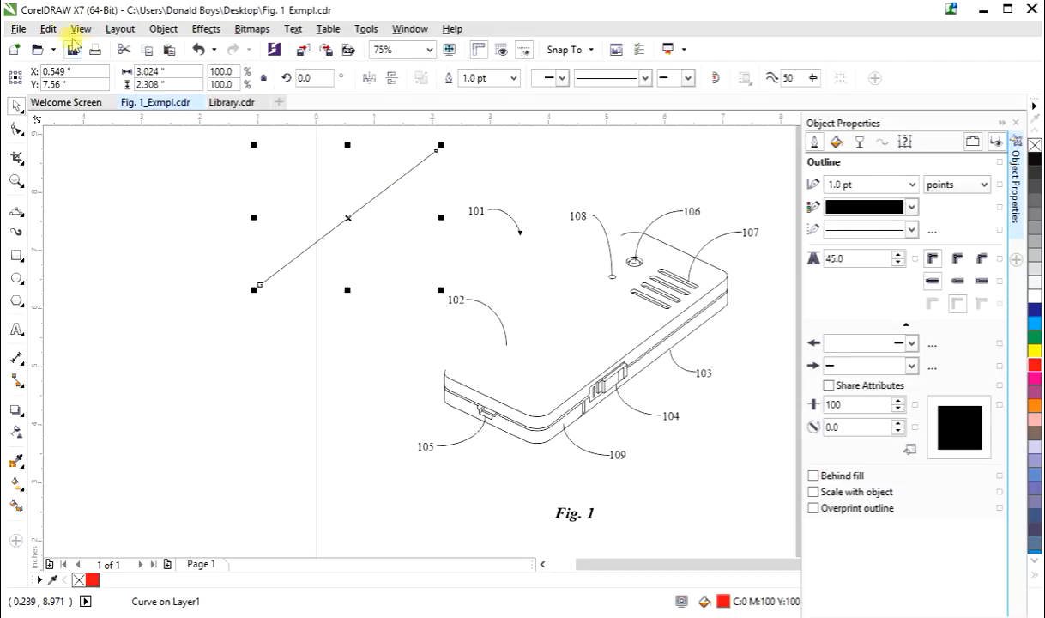
# Undo the edge line's outline width, fill and position changes step by step until it is back on the phone, and deselect it
pyautogui.click(49, 31)
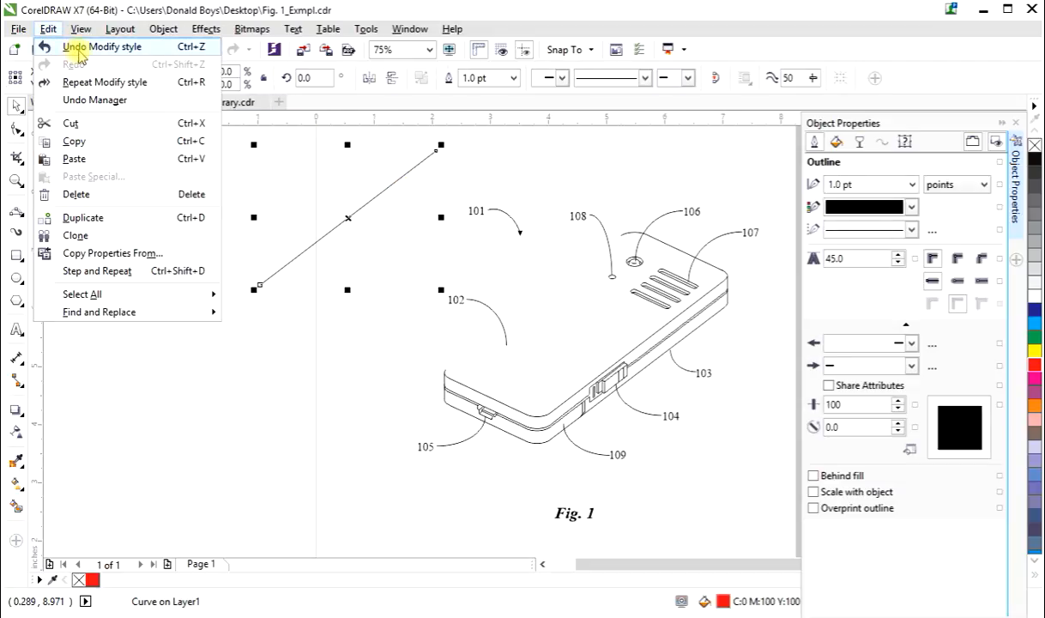
pyautogui.click(78, 49)
pyautogui.click(48, 30)
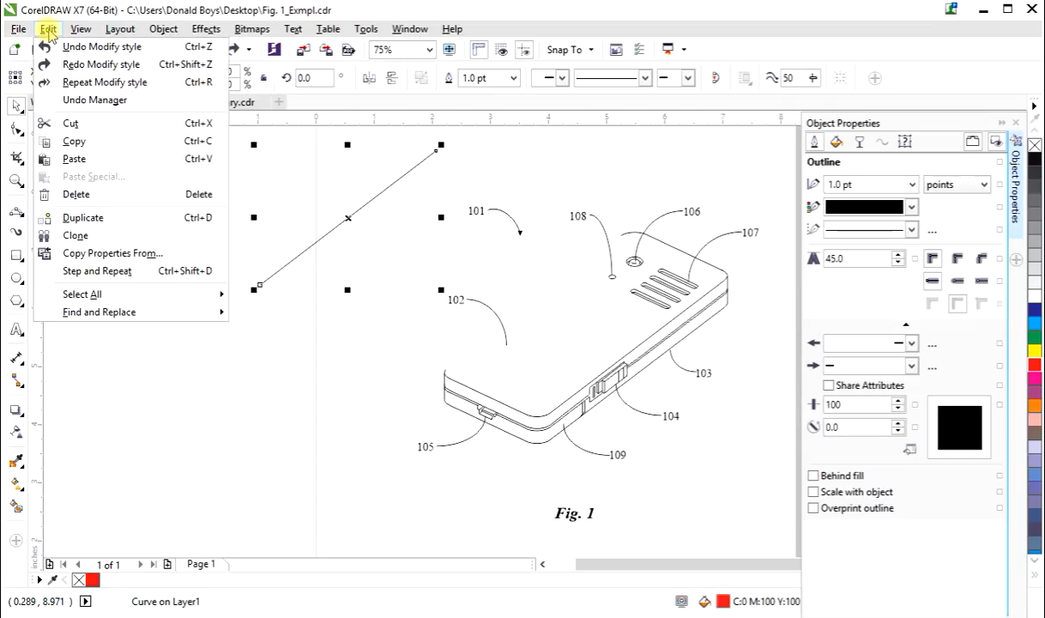
pyautogui.click(71, 48)
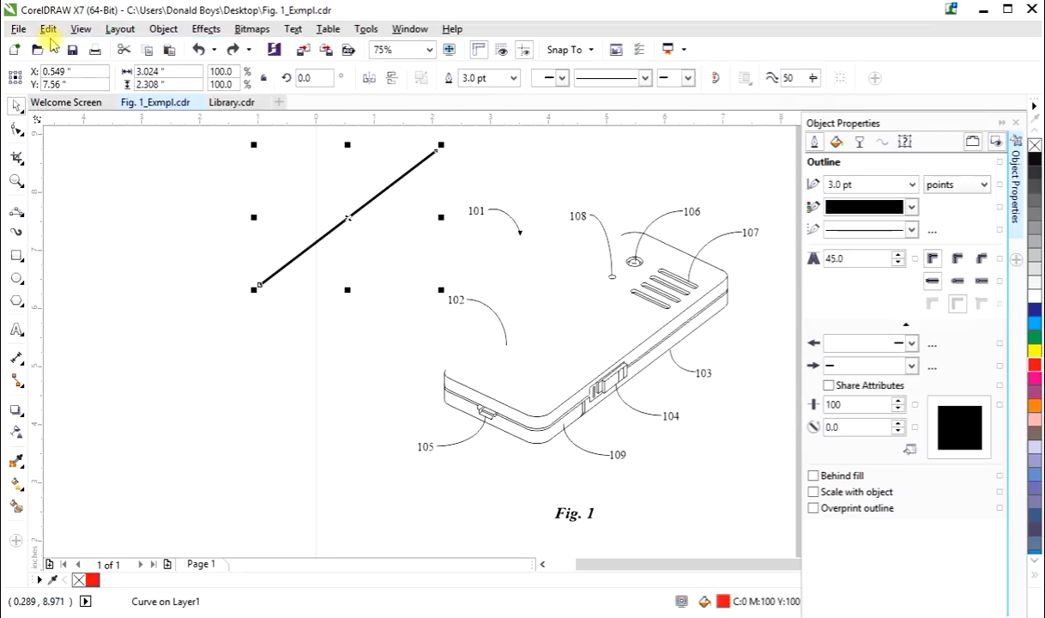
pyautogui.click(49, 31)
pyautogui.click(72, 47)
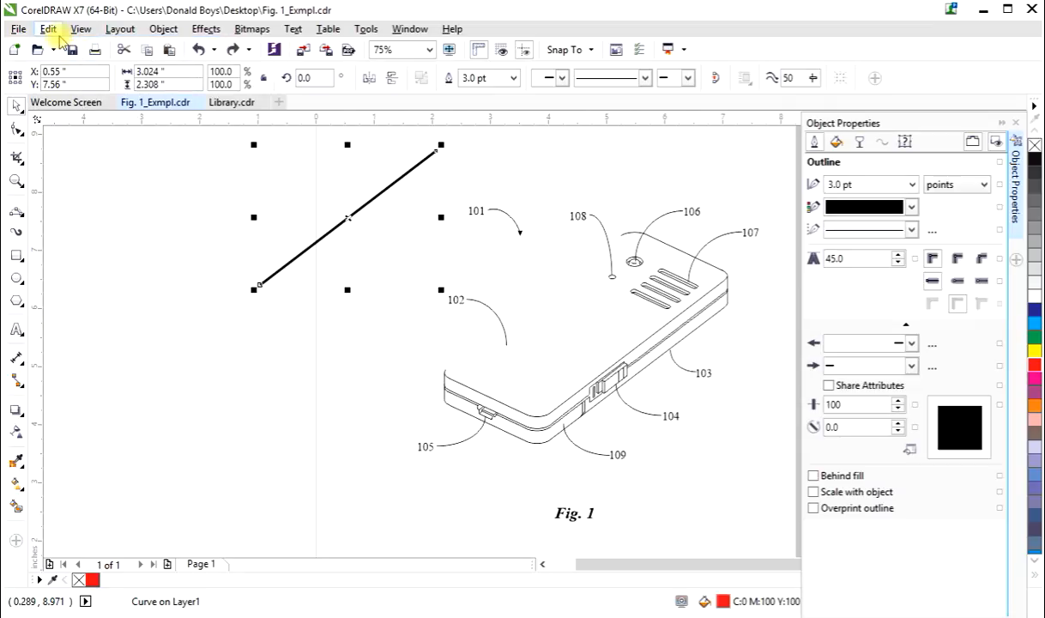
pyautogui.click(49, 31)
pyautogui.click(70, 47)
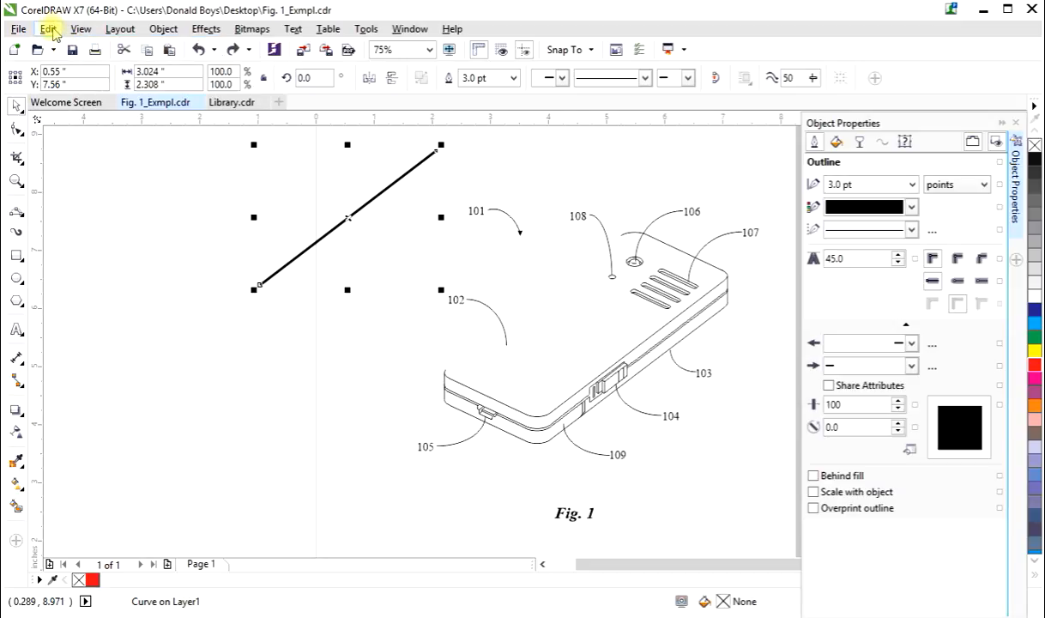
pyautogui.click(49, 31)
pyautogui.click(70, 47)
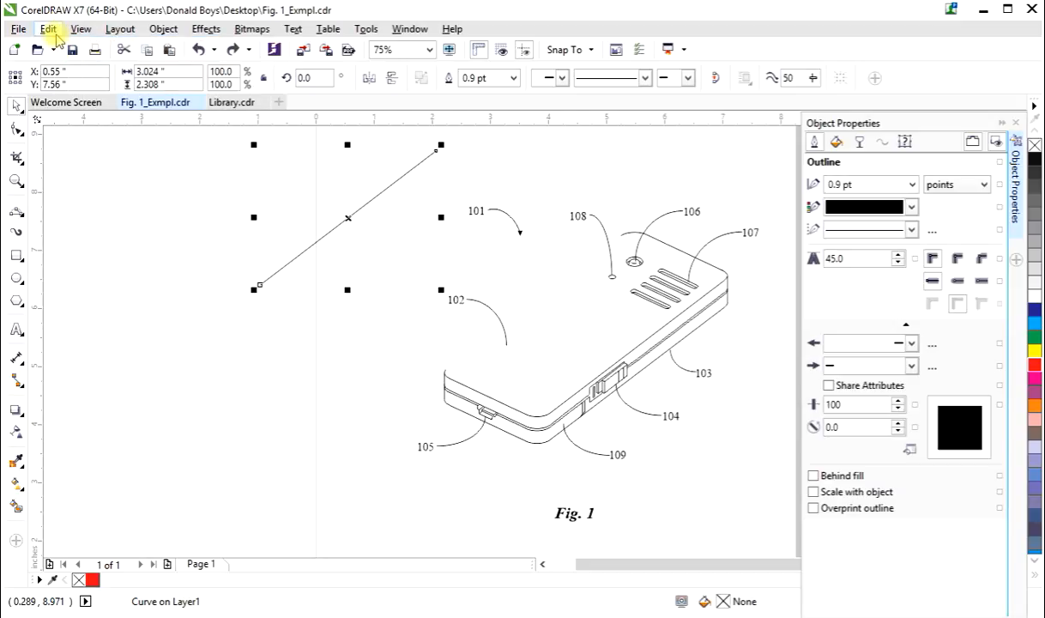
pyautogui.click(49, 31)
pyautogui.click(65, 47)
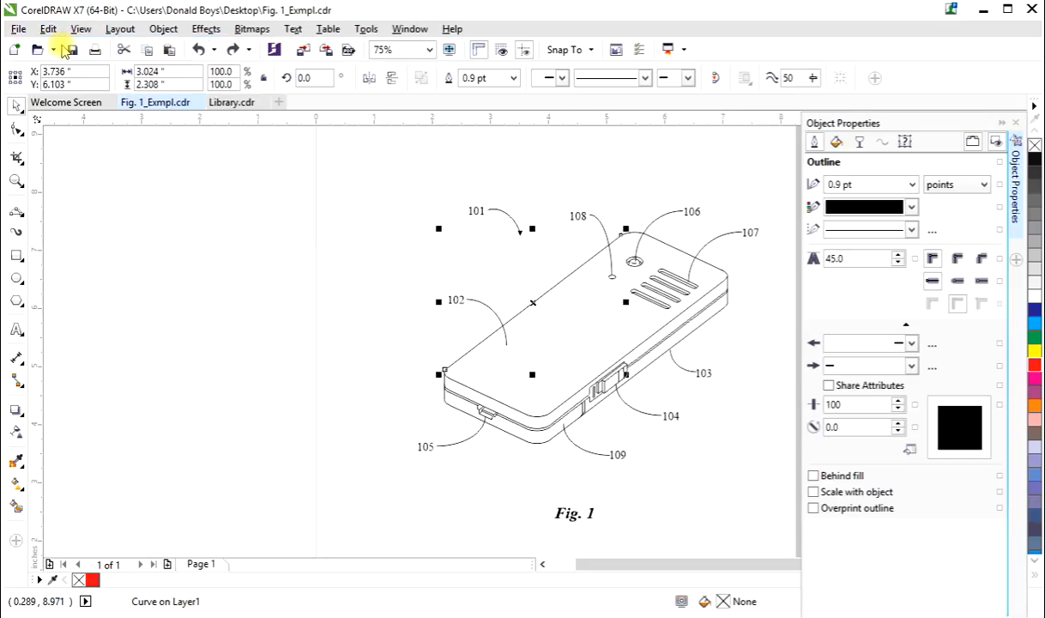
pyautogui.click(217, 221)
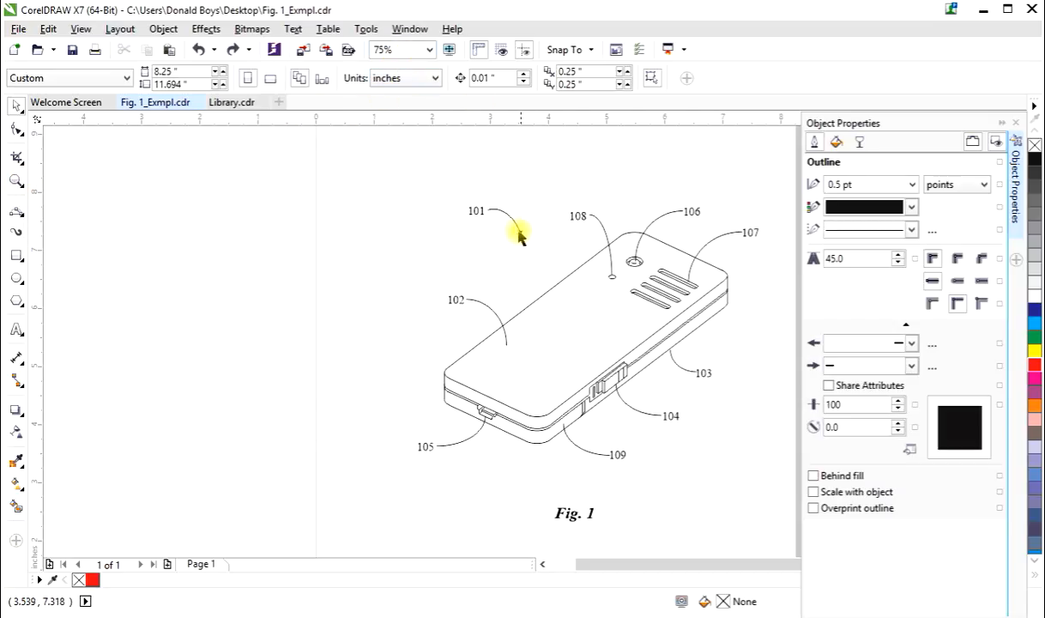
# Draw a vertical line about 1.02 in long and a horizontal line about 0.98 in long with the 2-Point Line tool, beside the phone
pyautogui.scroll(-2, 321, 266)
pyautogui.scroll(2, 321, 267)
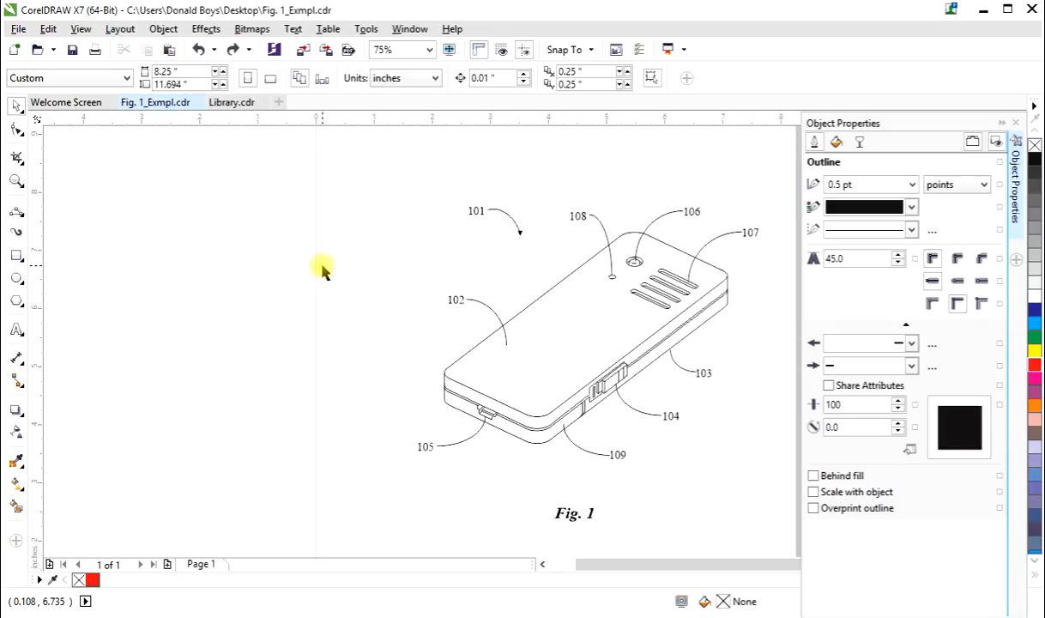
pyautogui.scroll(-1, 322, 268)
pyautogui.click(429, 50)
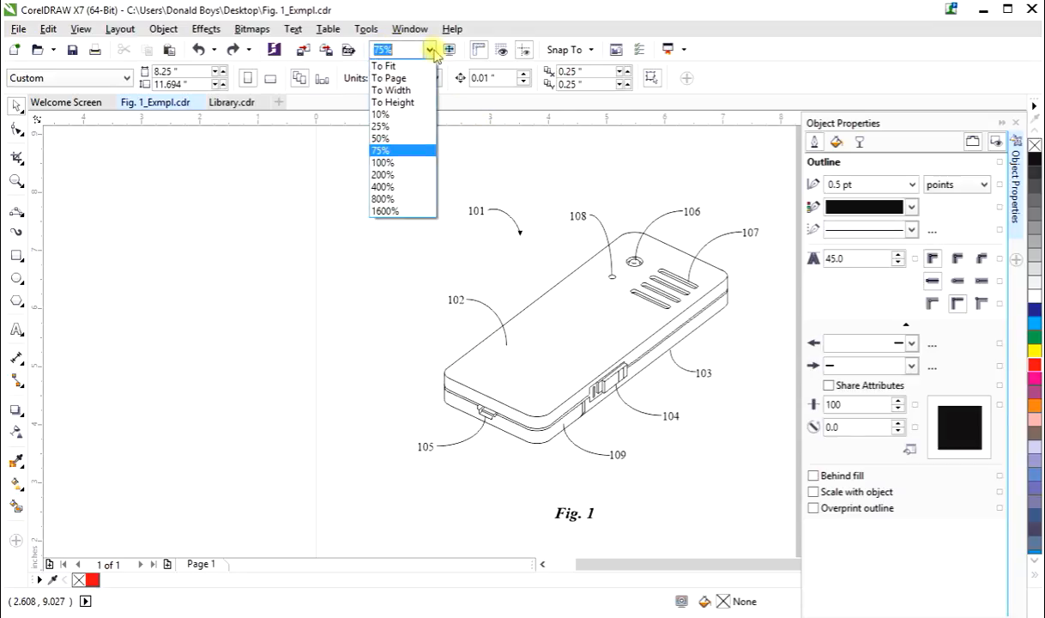
pyautogui.click(383, 162)
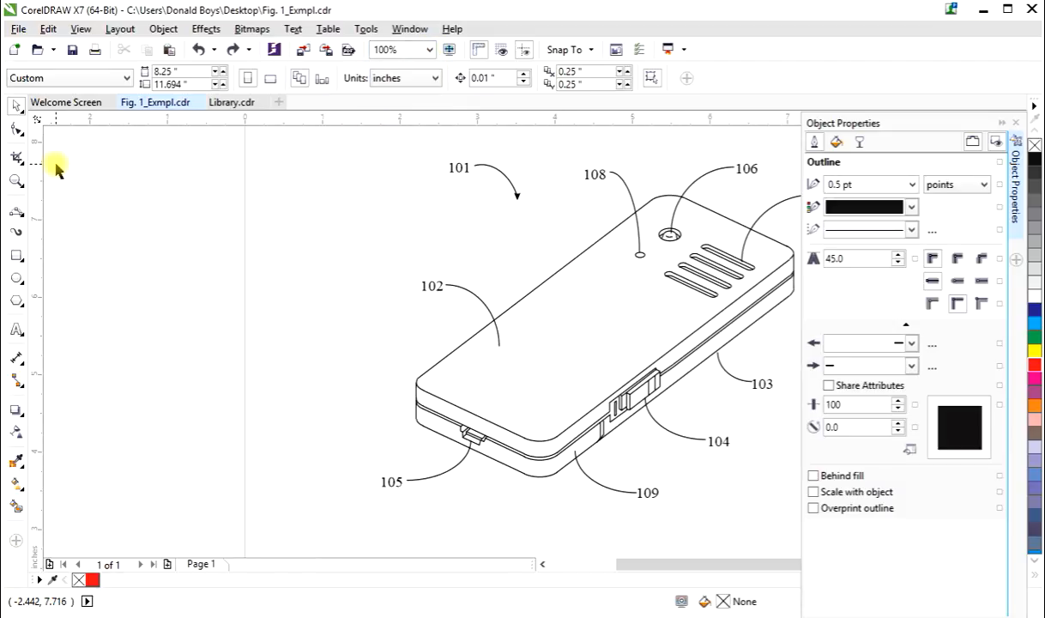
pyautogui.click(23, 214)
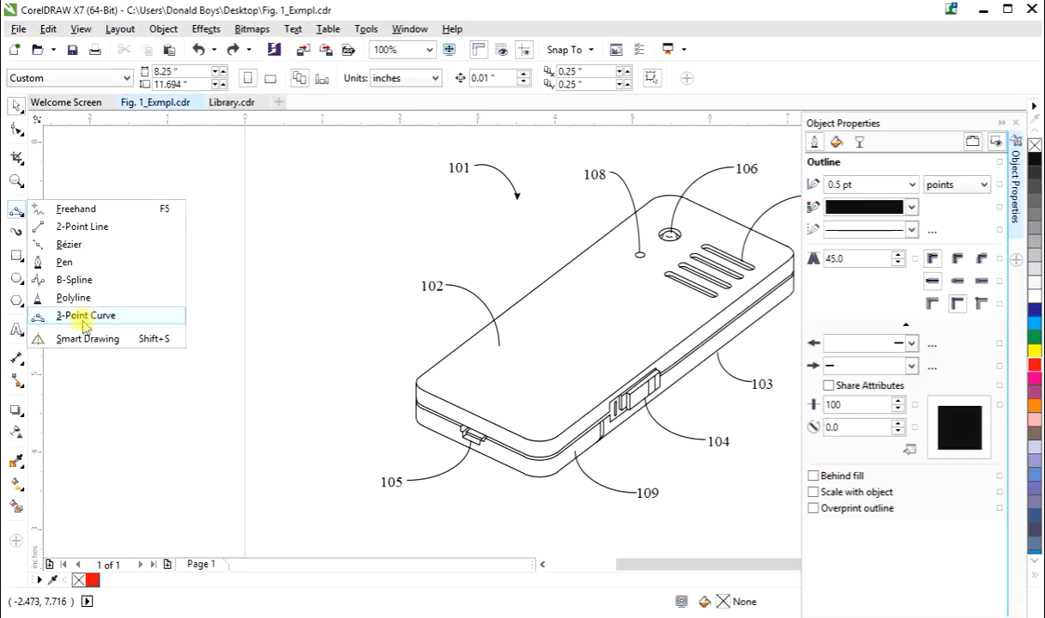
pyautogui.click(86, 228)
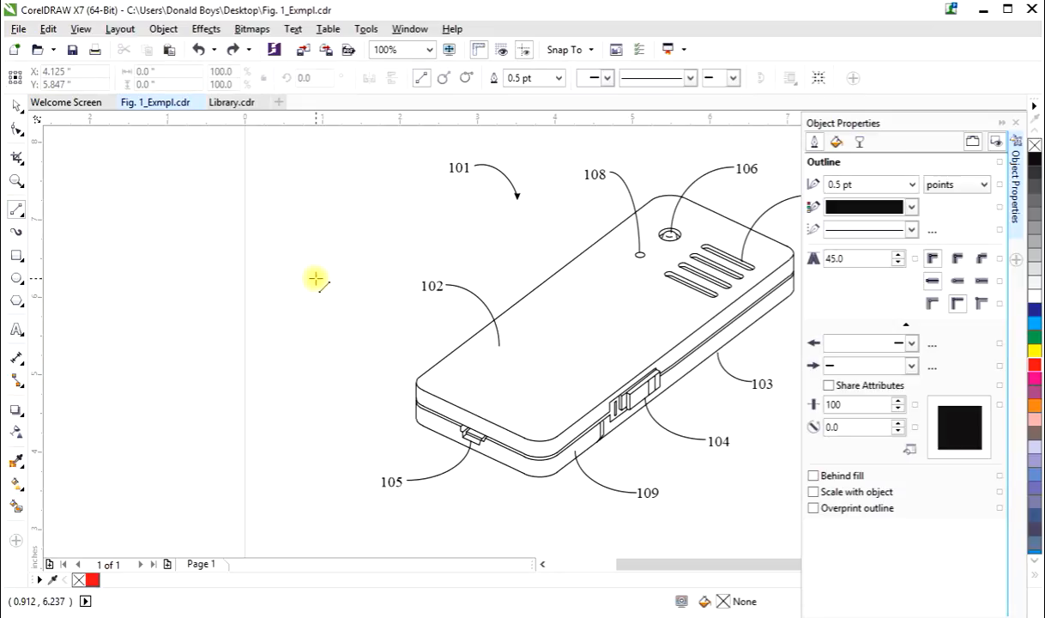
pyautogui.moveTo(287, 233); pyautogui.dragTo(285, 313)
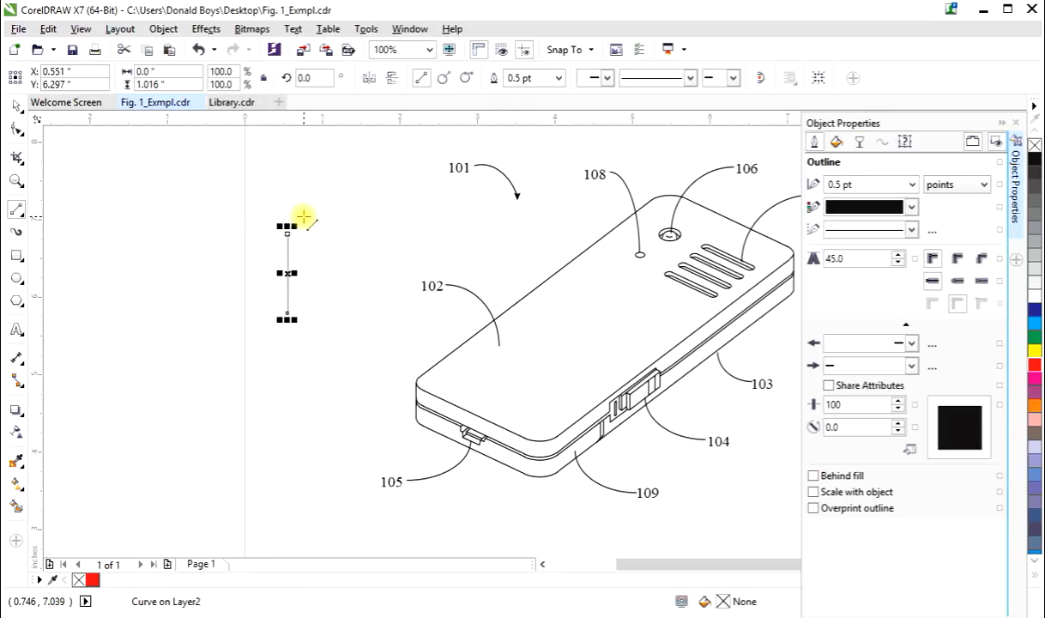
pyautogui.moveTo(305, 217); pyautogui.dragTo(387, 217)
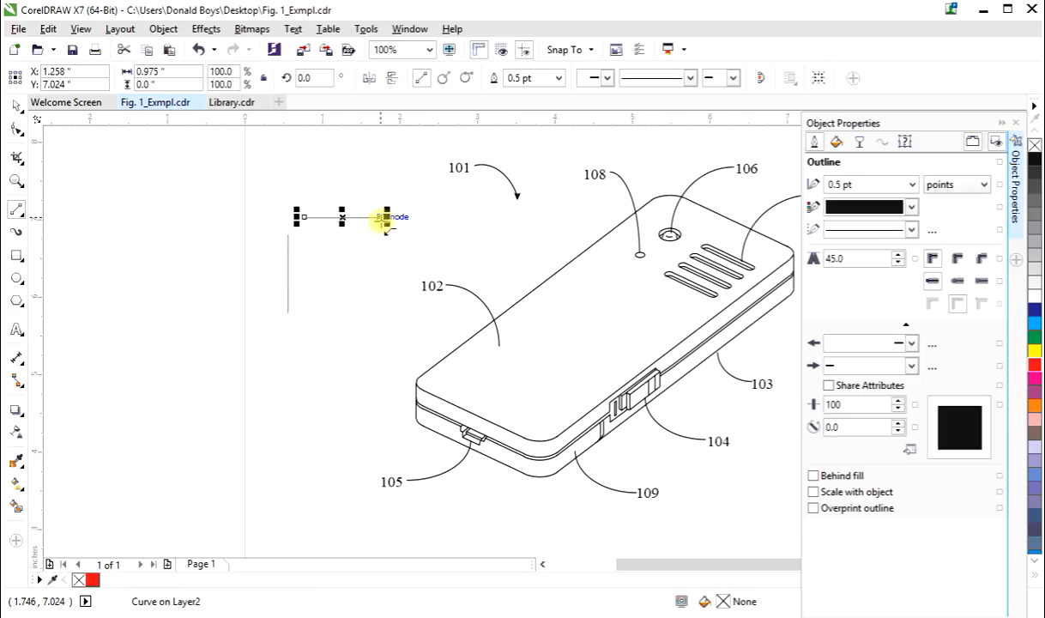
# Connect the vertical line's upper end to the horizontal line's near end with a 3-Point Curve that forms a rounded corner
pyautogui.click(22, 216)
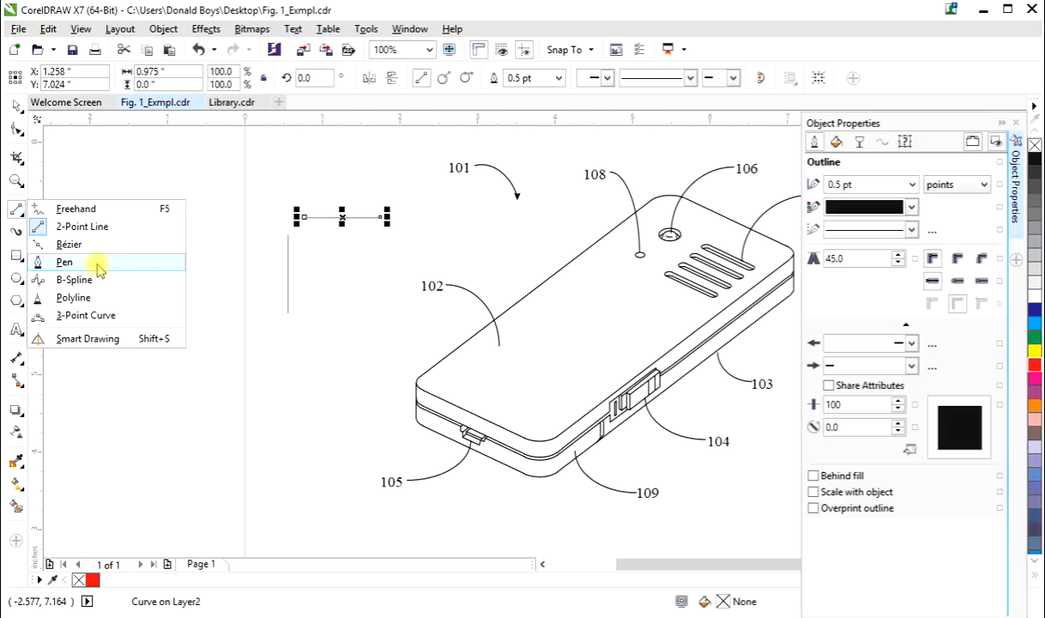
pyautogui.click(90, 315)
pyautogui.scroll(2, 463, 388)
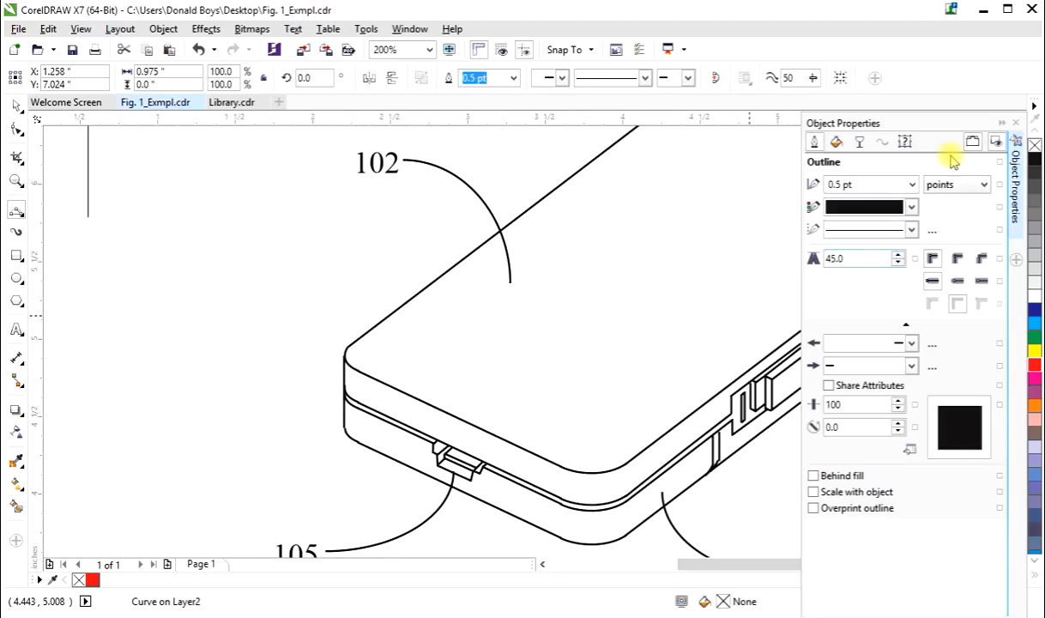
pyautogui.doubleClick(868, 122)
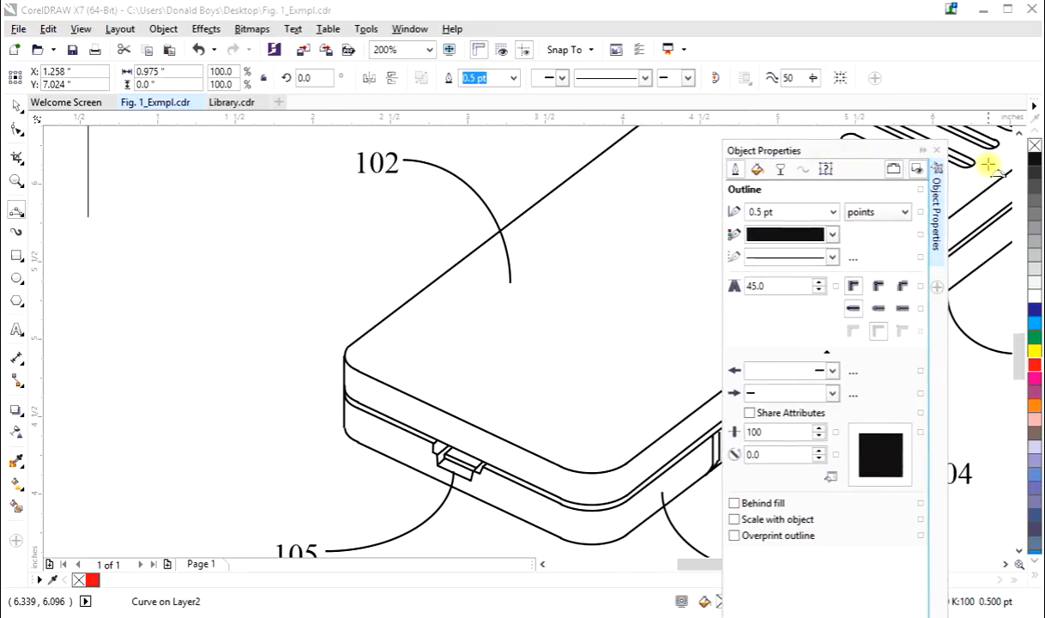
pyautogui.click(1019, 133)
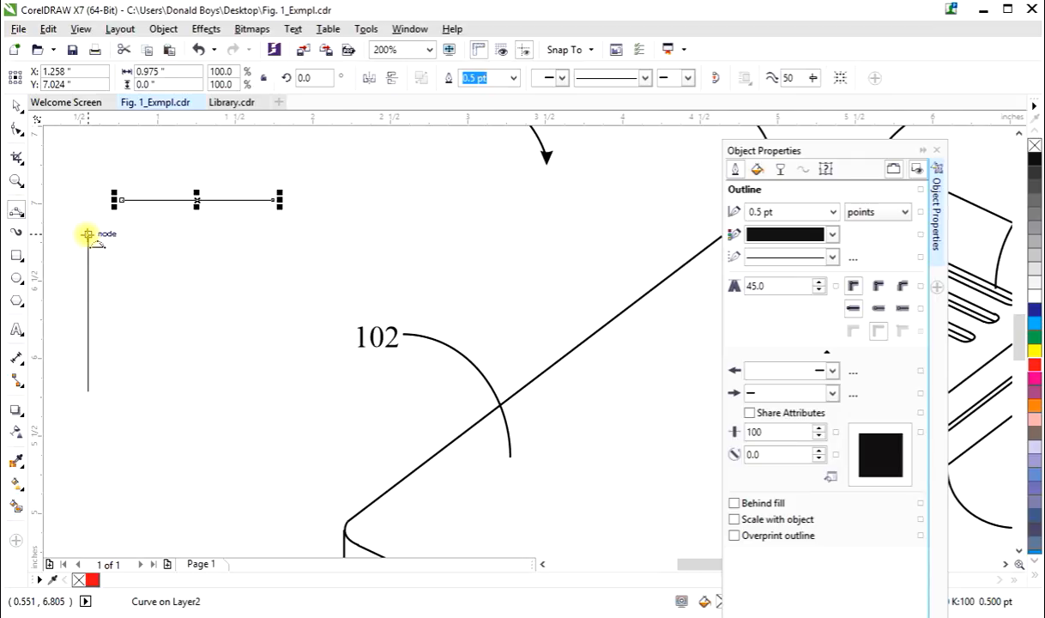
pyautogui.moveTo(89, 234); pyautogui.dragTo(122, 201)
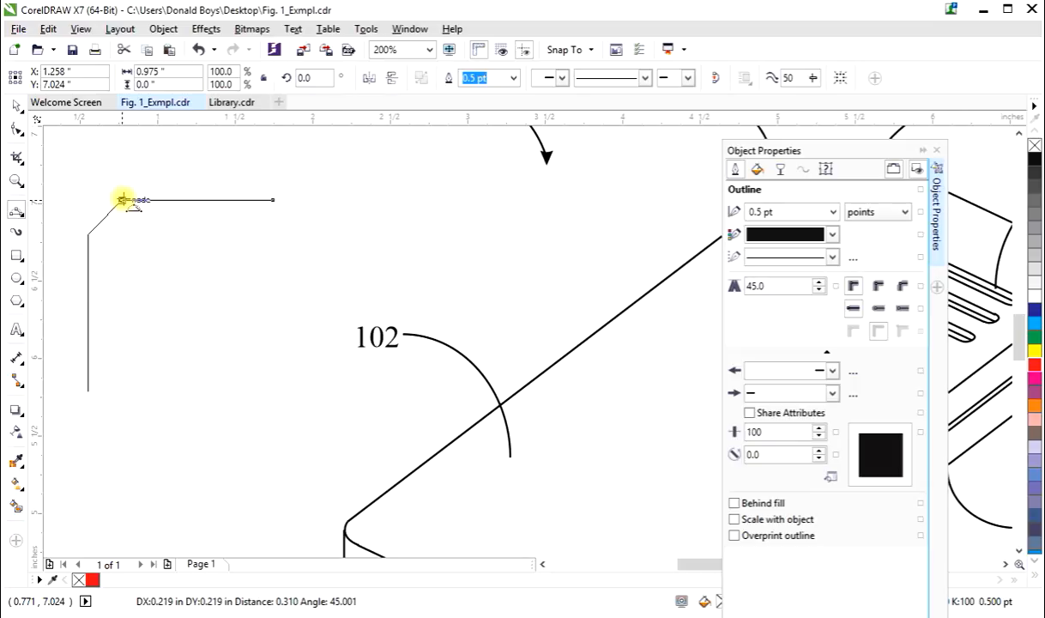
pyautogui.moveTo(122, 200); pyautogui.dragTo(120, 200)
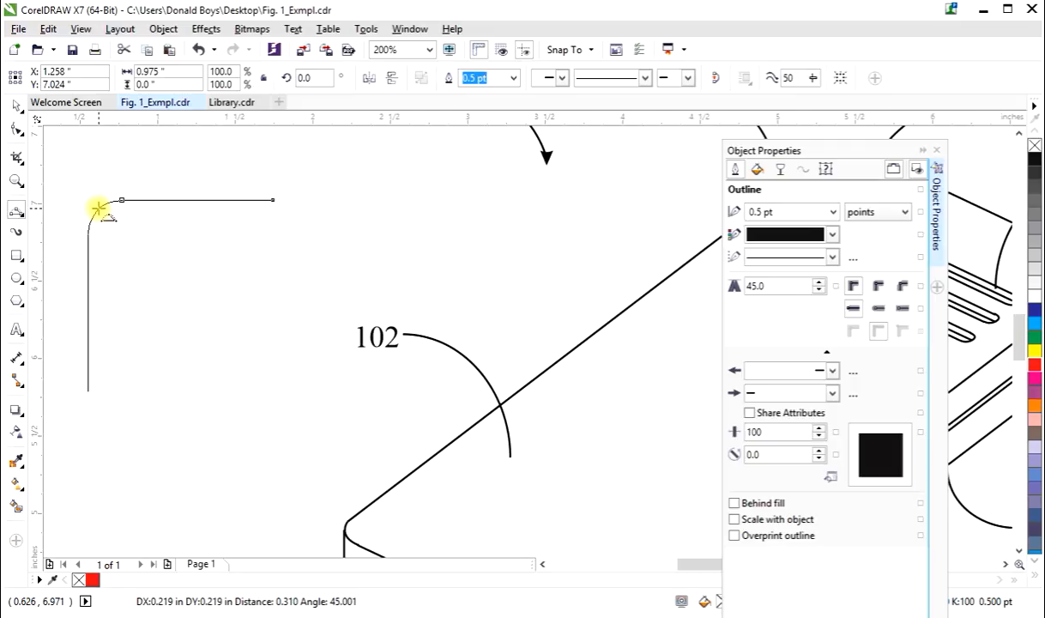
pyautogui.click(99, 208)
pyautogui.click(191, 171)
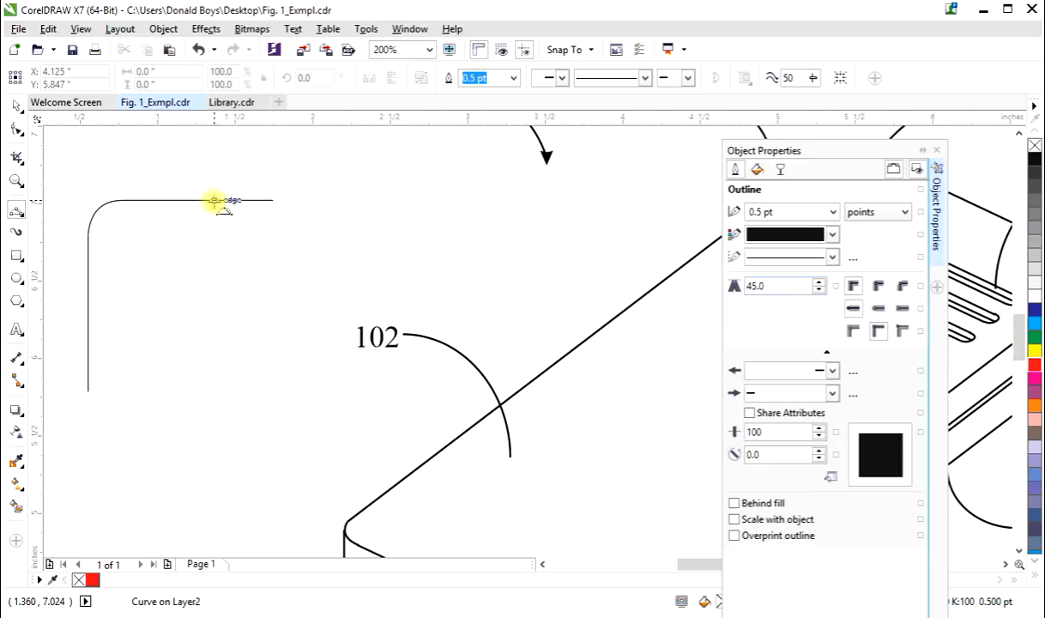
# Delete the horizontal line with its rounded corner curve, and the remaining vertical line
pyautogui.click(15, 108)
pyautogui.click(181, 201)
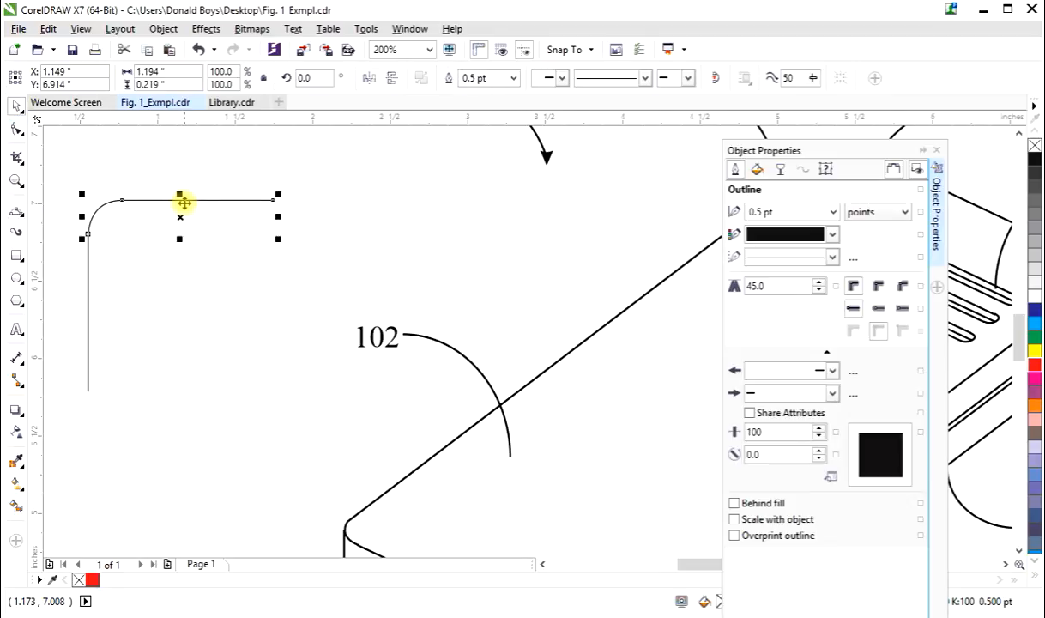
pyautogui.press('Delete')
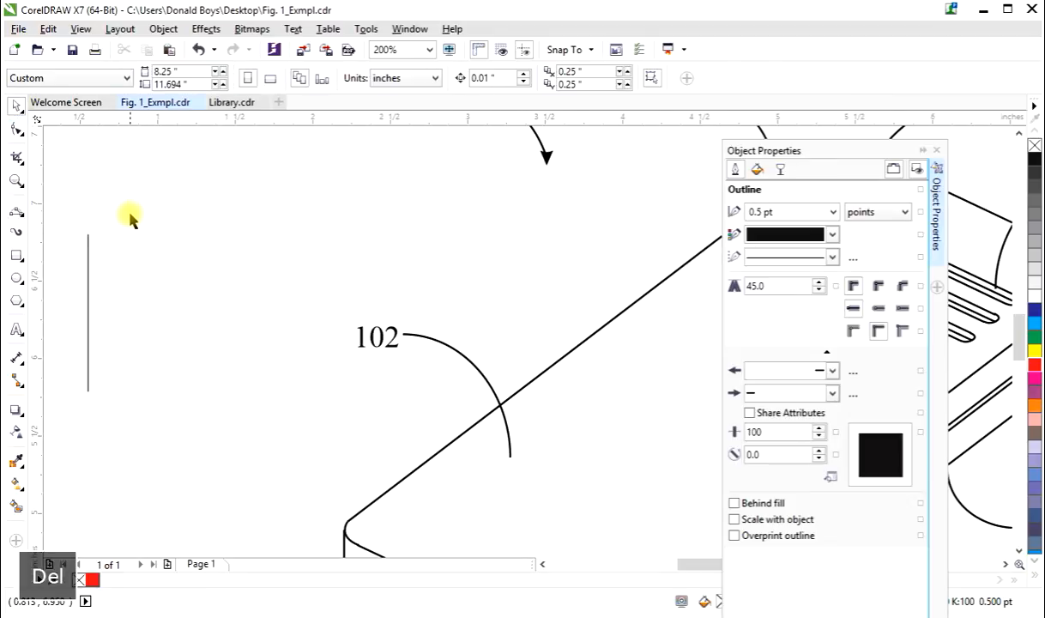
pyautogui.moveTo(131, 211); pyautogui.dragTo(76, 409)
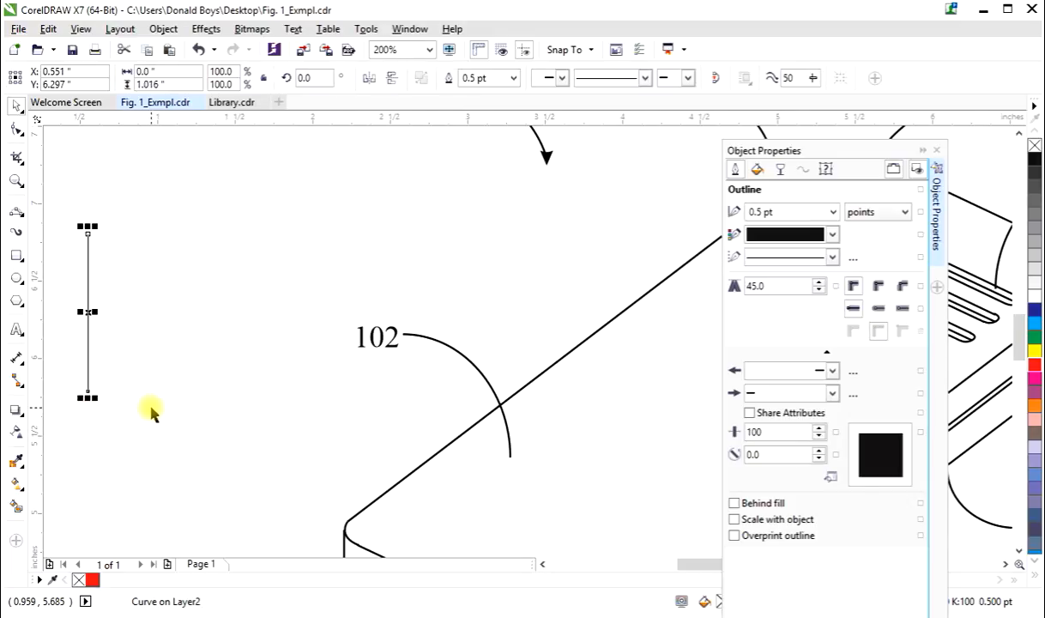
pyautogui.press('Delete')
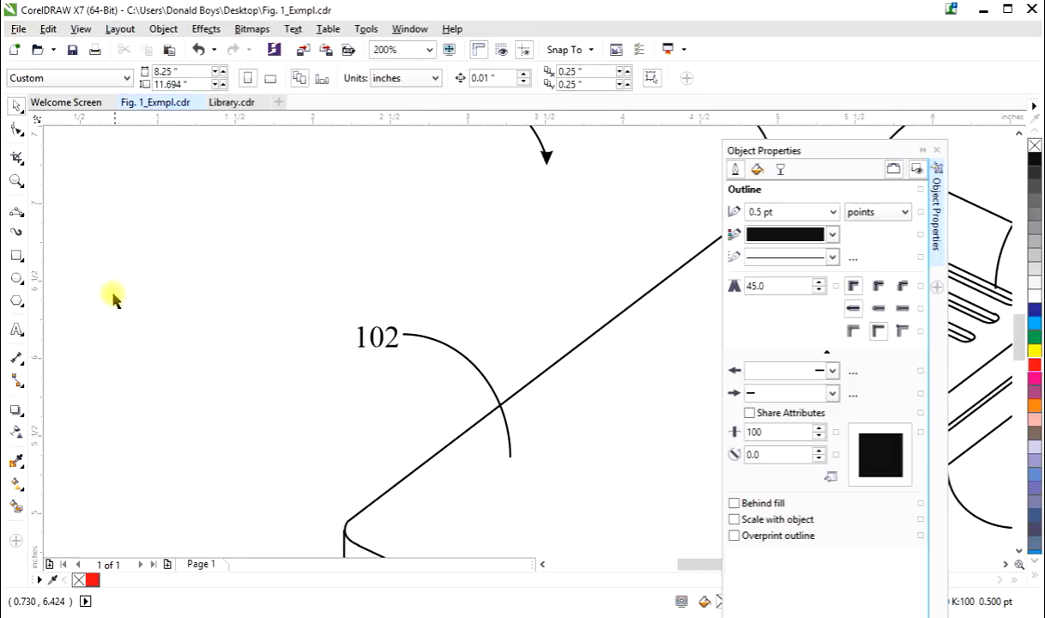
pyautogui.scroll(-1, 97, 292)
pyautogui.scroll(1, 96, 293)
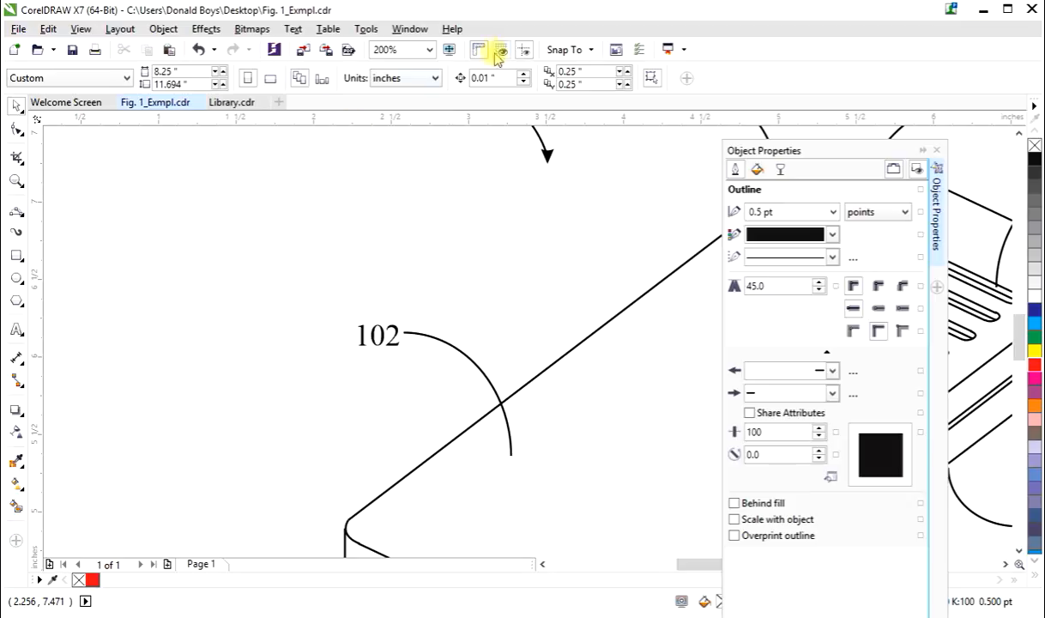
# Open the CorelDRAW product help in the browser, search it for "lines", and close the help window
pyautogui.click(453, 31)
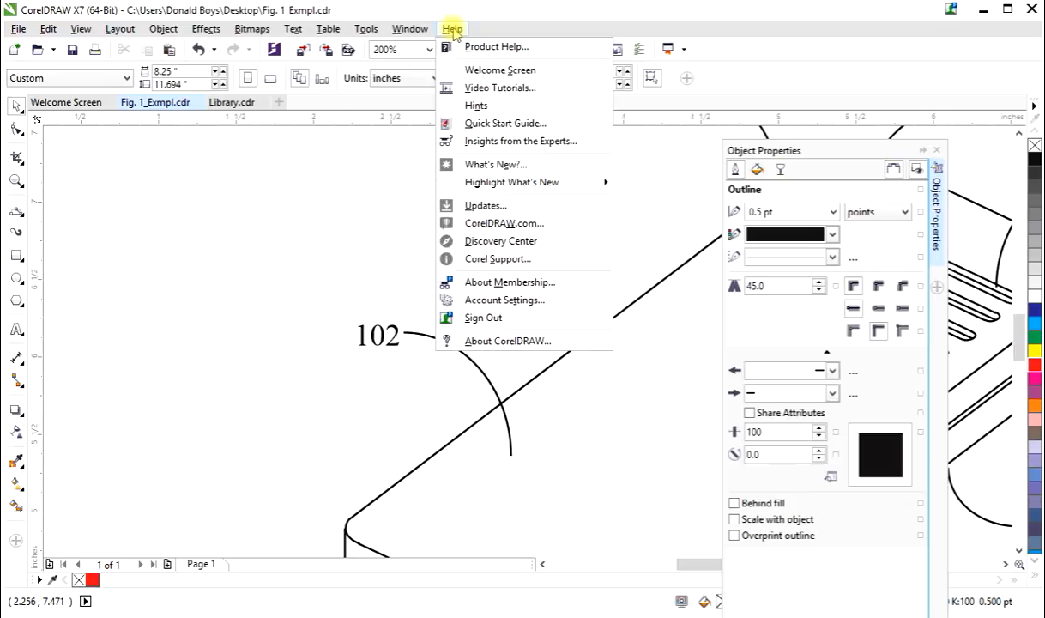
pyautogui.click(489, 47)
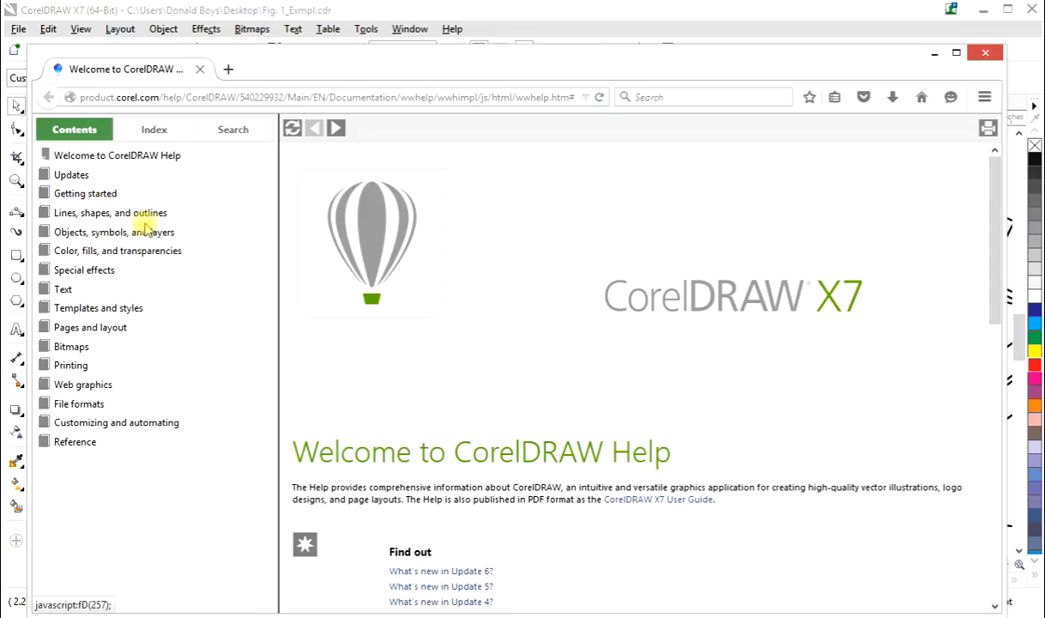
pyautogui.click(243, 130)
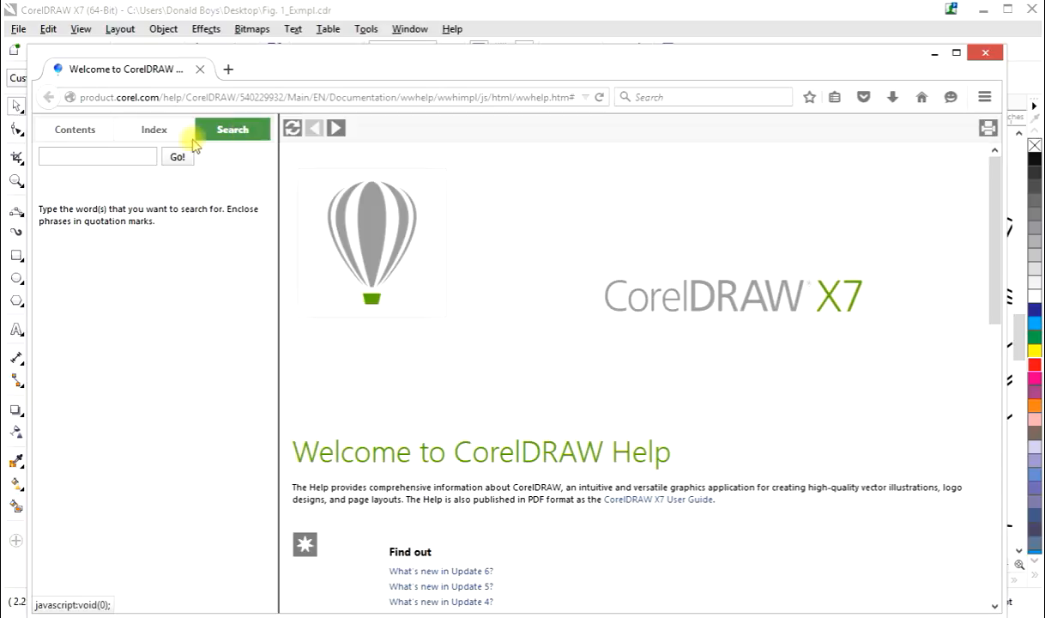
pyautogui.write('lines')
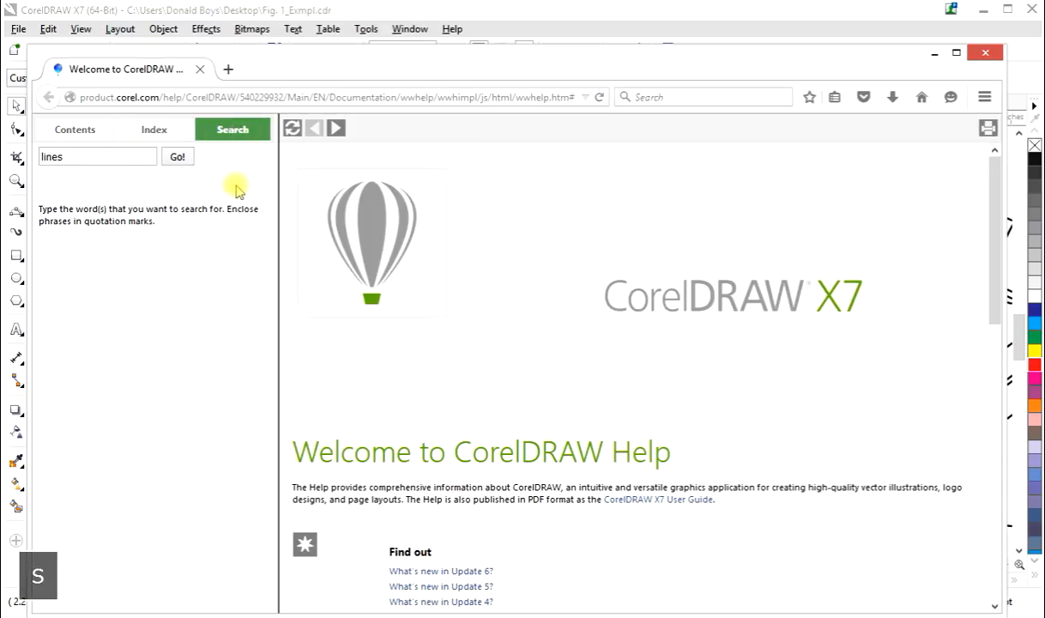
pyautogui.click(179, 158)
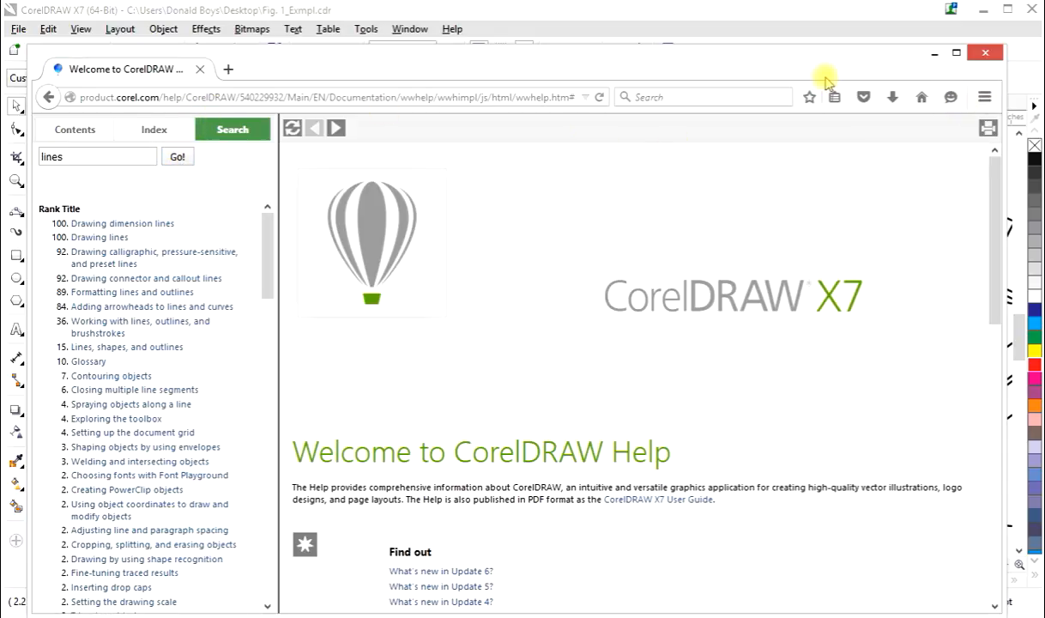
pyautogui.moveTo(832, 60); pyautogui.dragTo(848, 126)
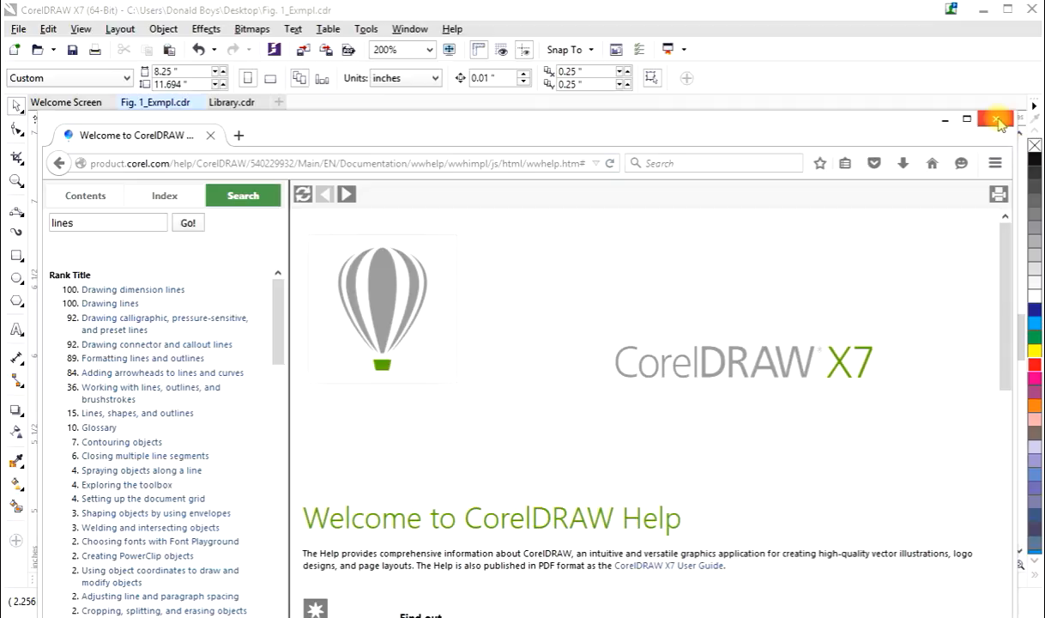
pyautogui.click(995, 119)
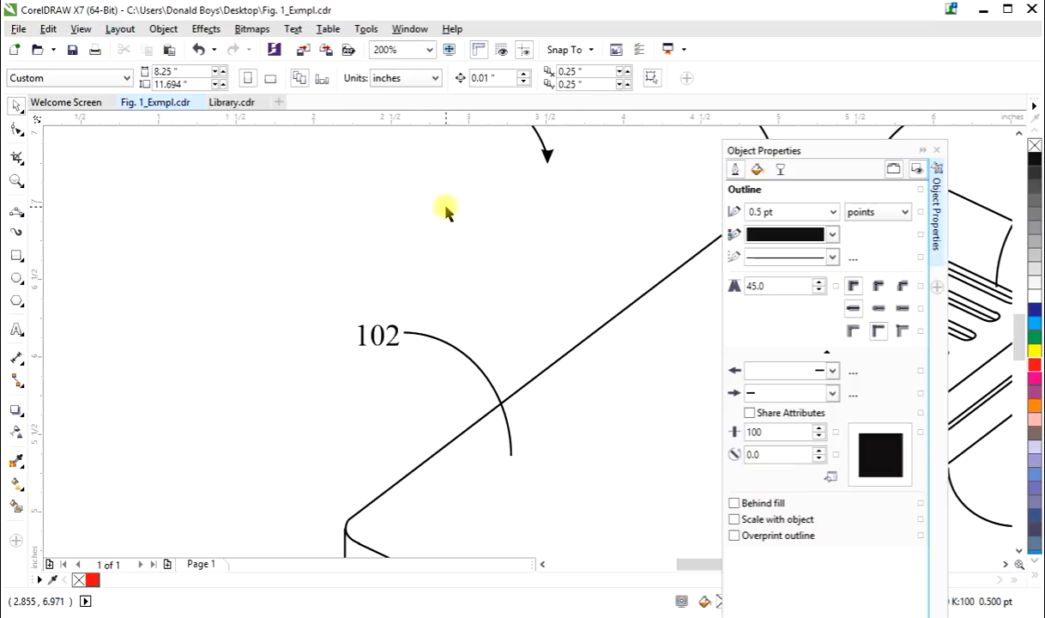
# Close the Object Properties docker and inspect the phone's edges and slots near labels 103 and 107
pyautogui.click(937, 152)
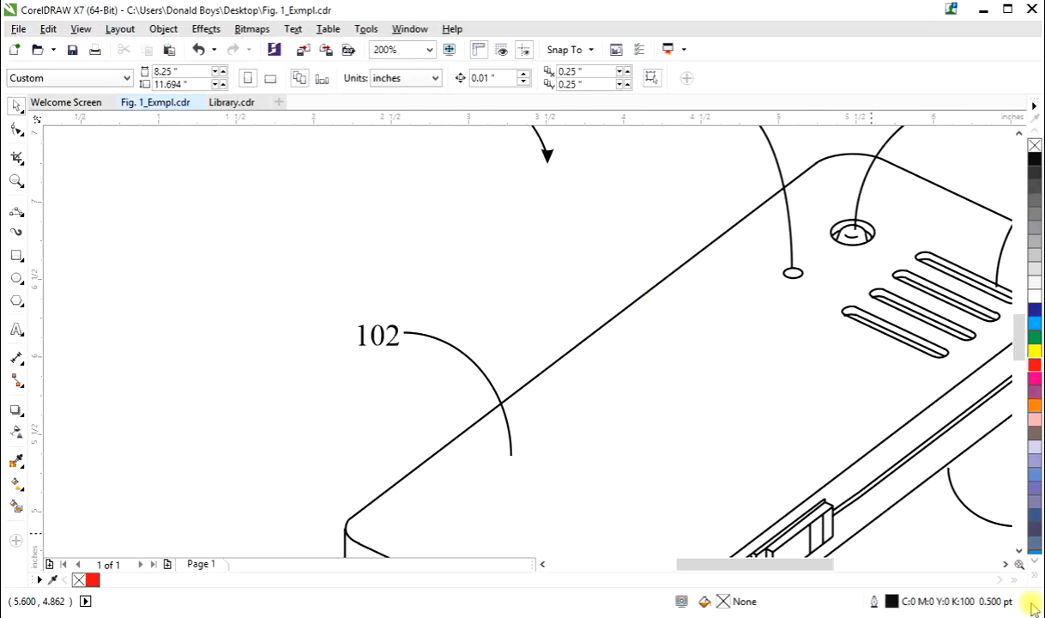
pyautogui.click(1008, 564)
pyautogui.click(1009, 564)
pyautogui.click(734, 341)
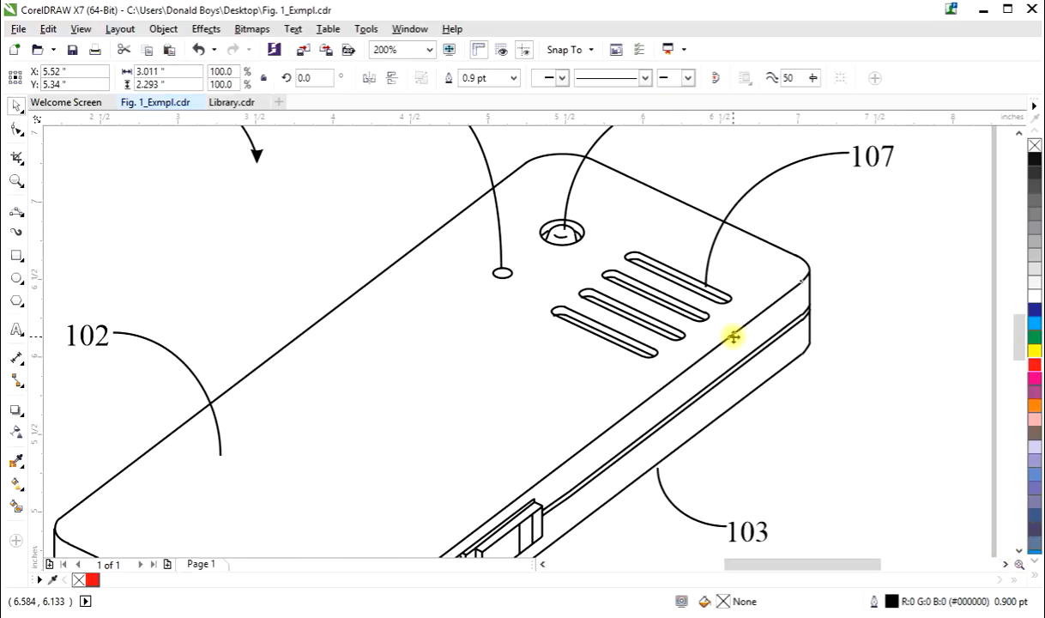
pyautogui.click(901, 286)
pyautogui.scroll(1, 900, 285)
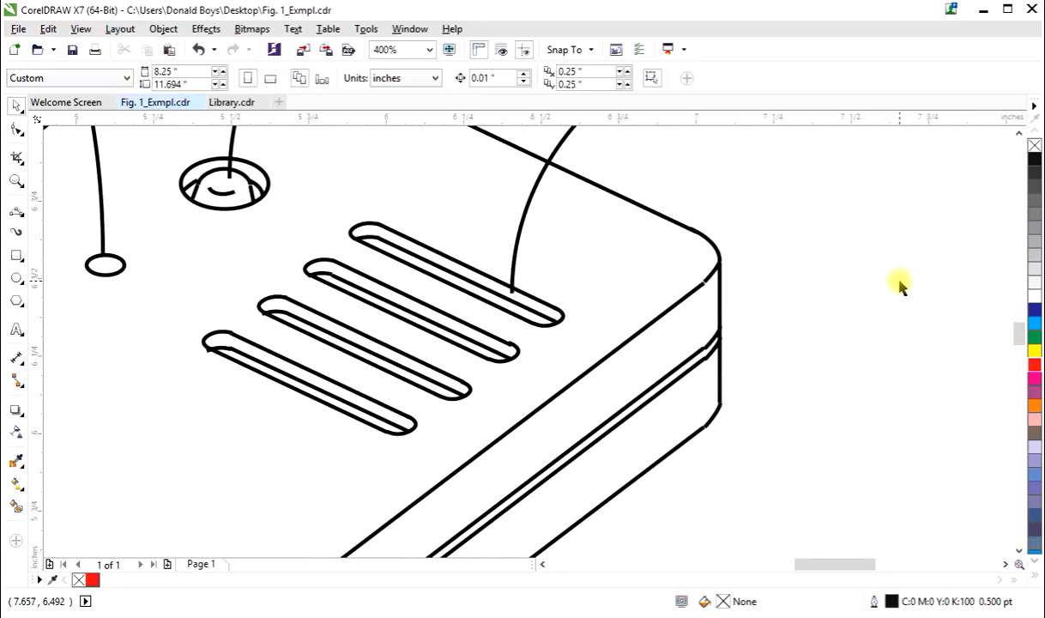
pyautogui.scroll(-2, 901, 287)
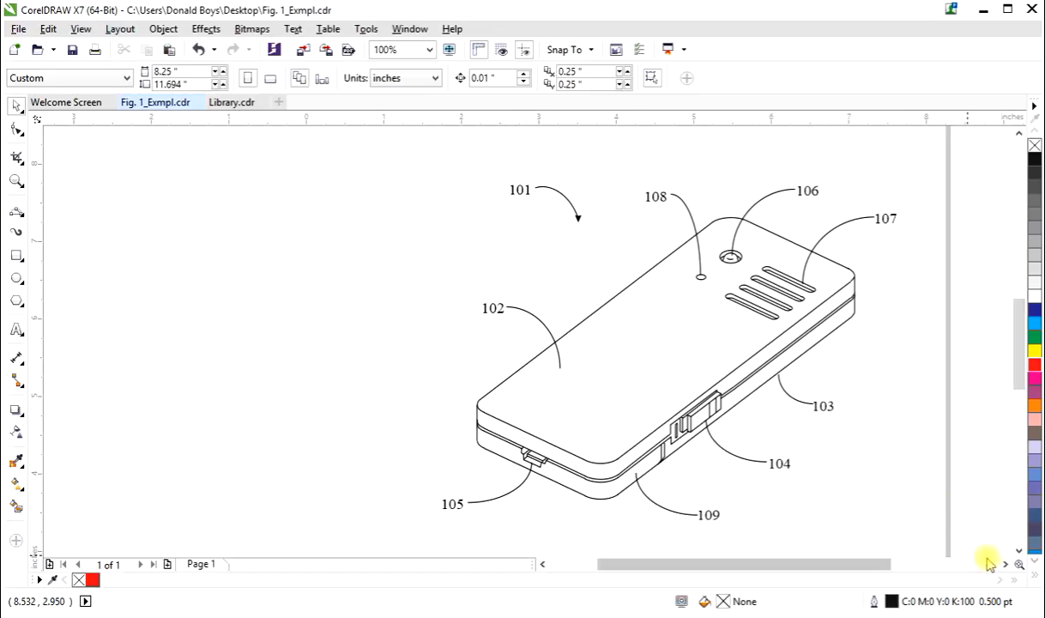